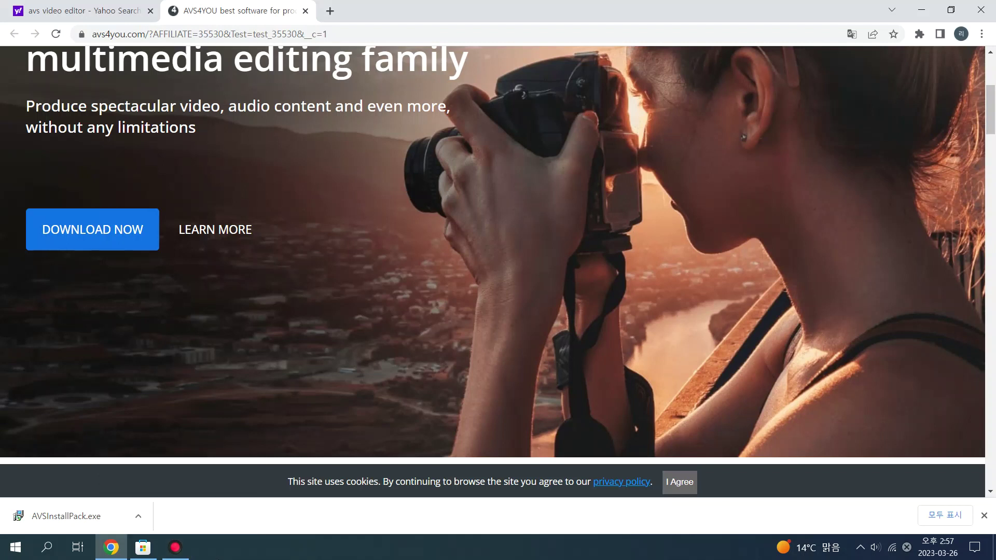
# Step: Run the downloaded AVSInstallPack.exe installer and bring up its pending permission request
pyautogui.click(80, 509)
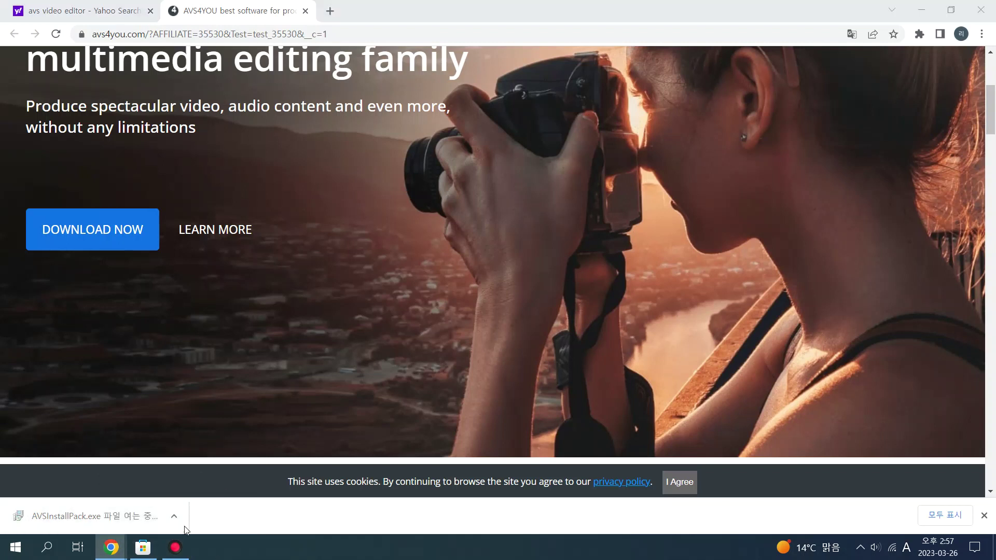
pyautogui.moveTo(111, 548)
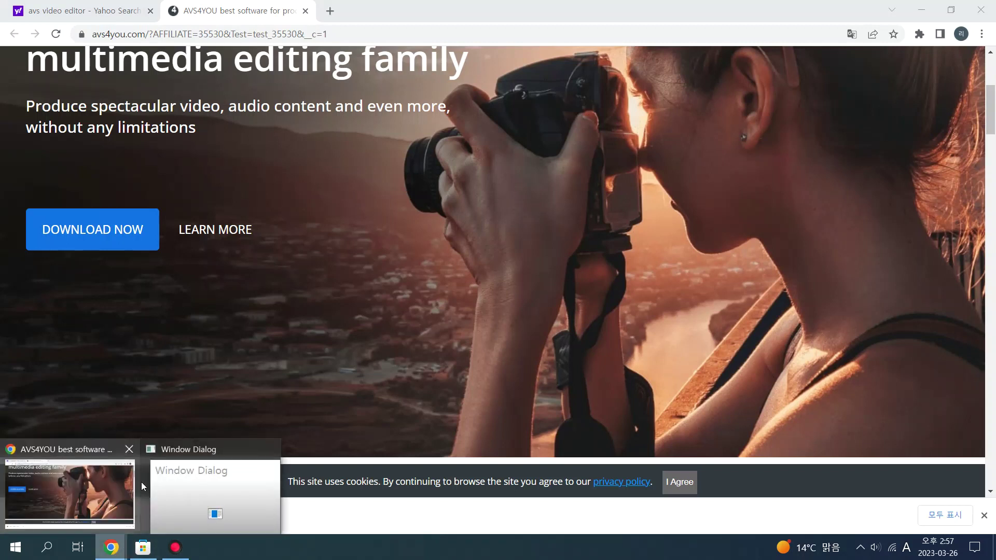
pyautogui.click(127, 551)
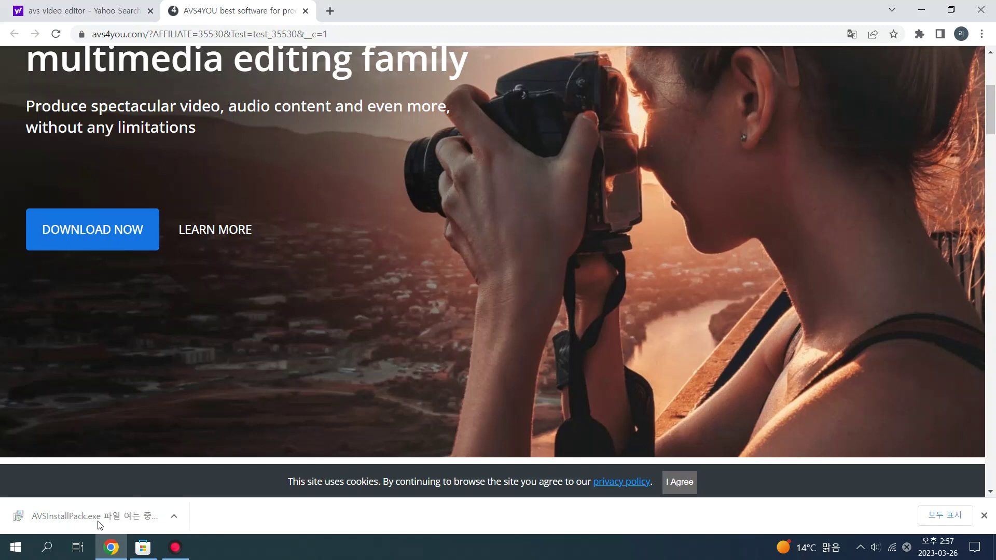
pyautogui.click(101, 518)
pyautogui.click(56, 551)
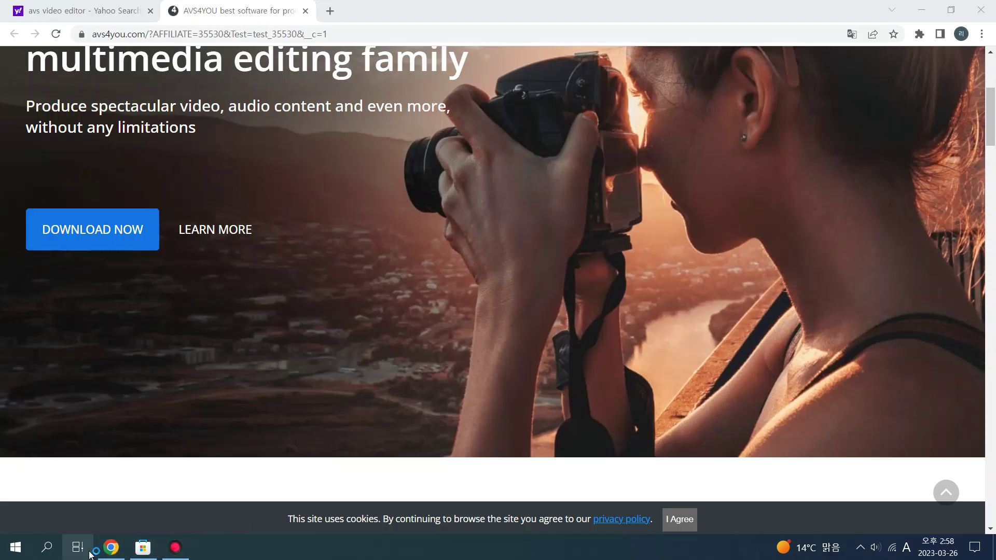
pyautogui.click(143, 549)
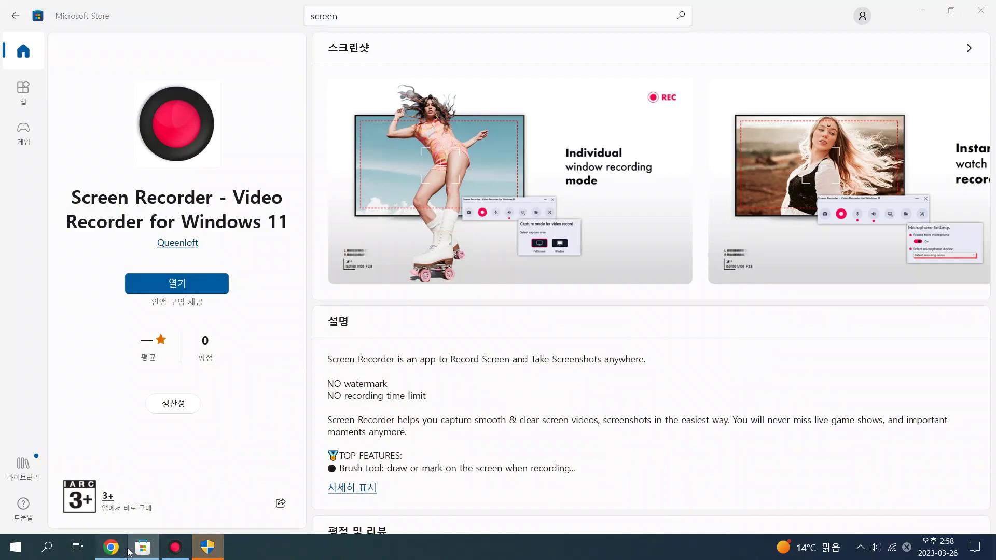
pyautogui.click(208, 550)
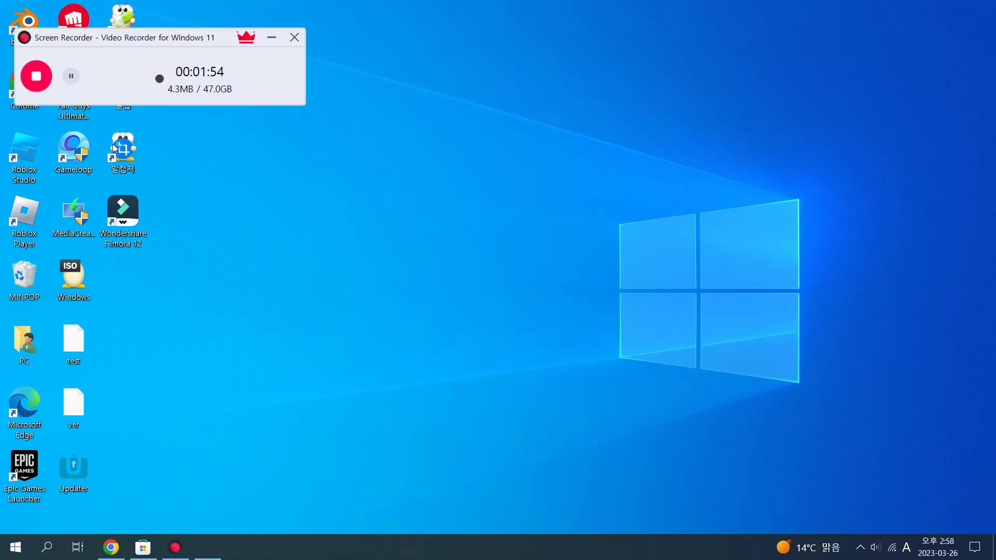
pyautogui.moveTo(134, 38); pyautogui.dragTo(137, 41)
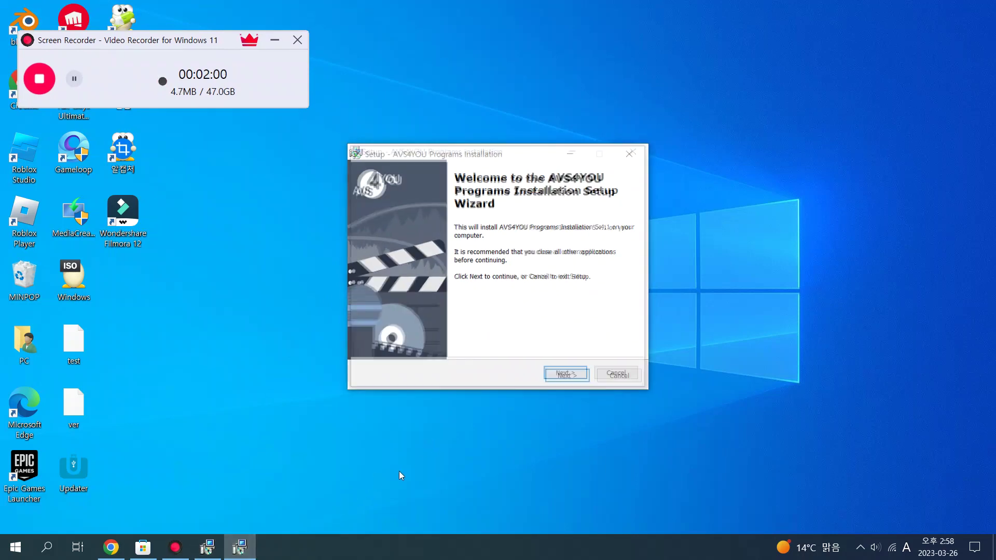
# Step: Close the duplicate AVS4YOU setup window and confirm exiting that setup instance
pyautogui.rightClick(247, 546)
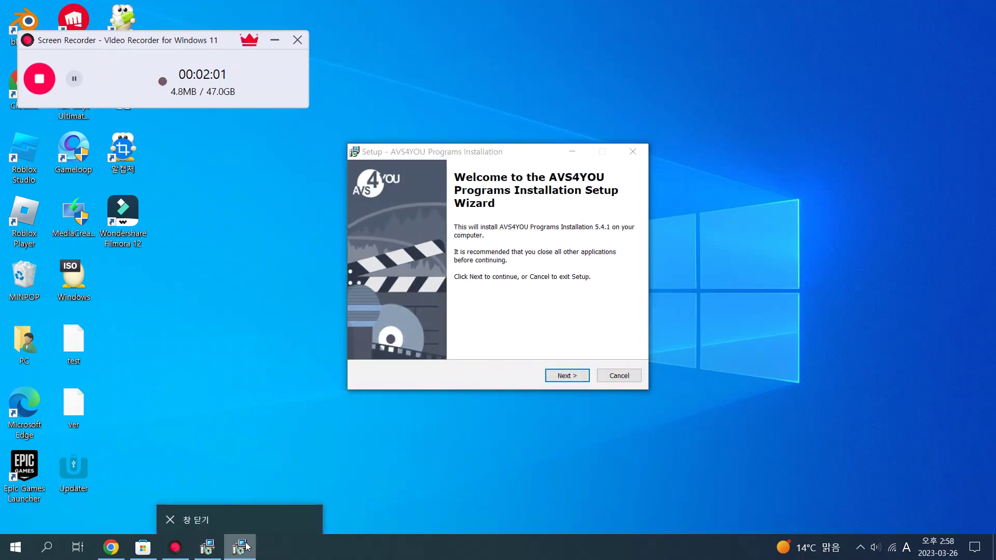
pyautogui.click(251, 515)
pyautogui.click(538, 342)
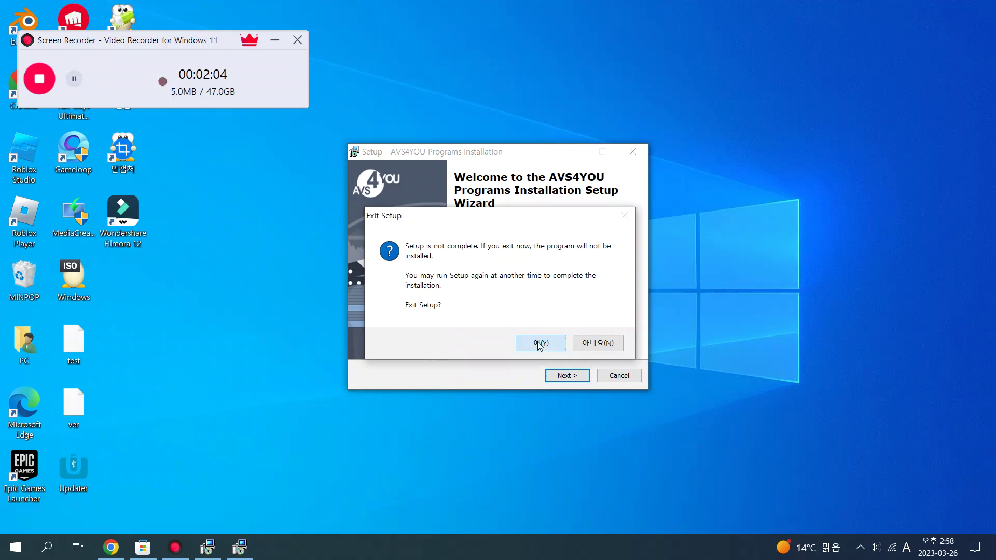
pyautogui.click(568, 376)
pyautogui.rightClick(252, 548)
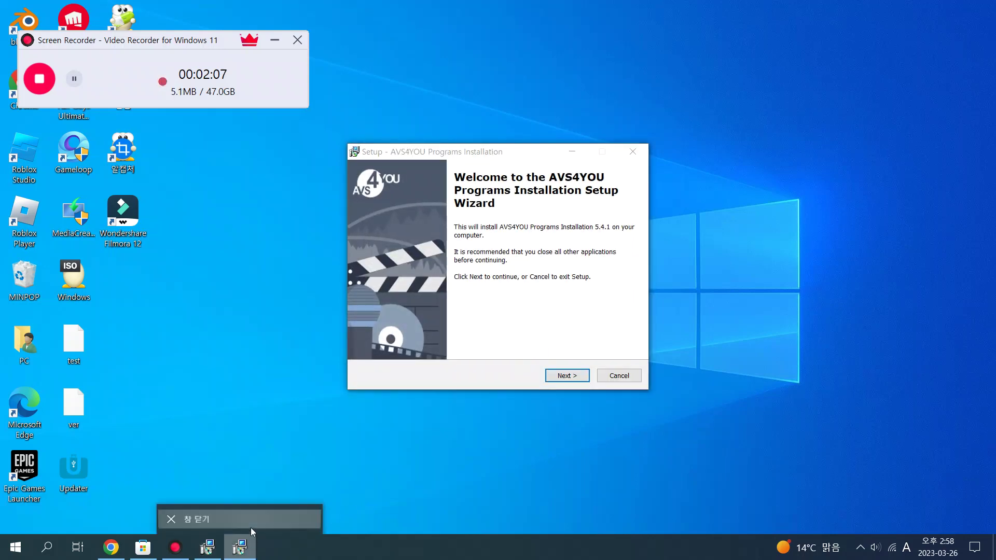
pyautogui.click(251, 528)
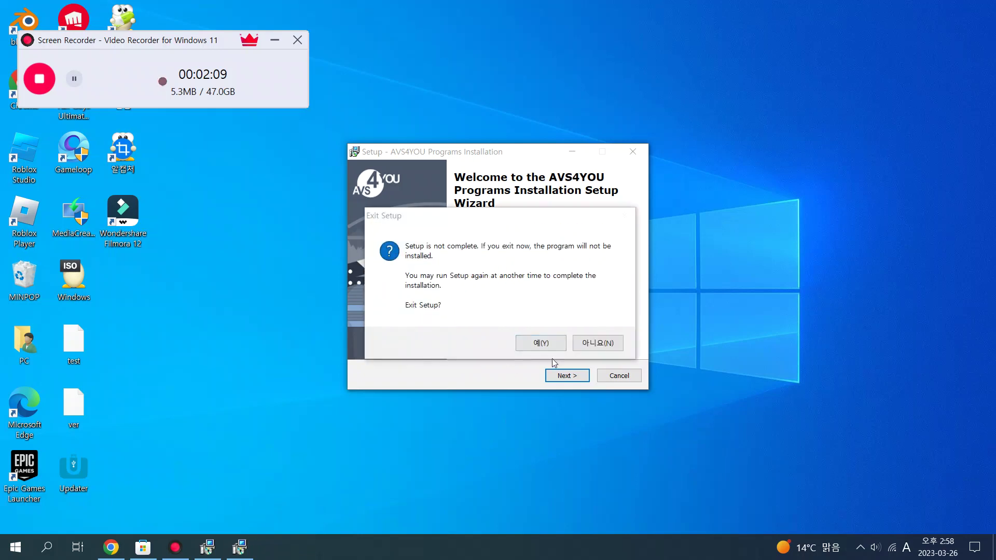
pyautogui.click(539, 343)
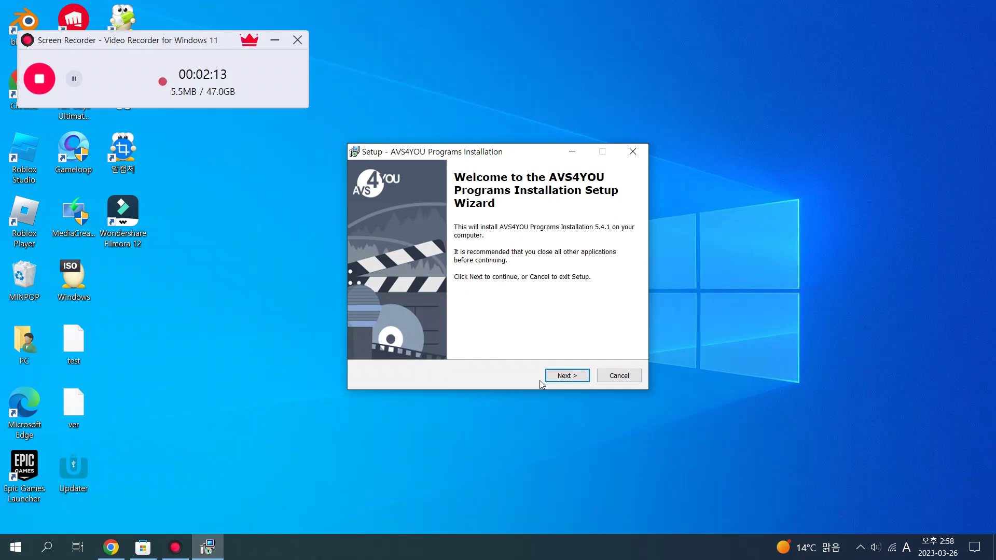
# Step: Accept the AVS4YOU license agreement and keep the default destination folder with the Full Installation components
pyautogui.click(565, 375)
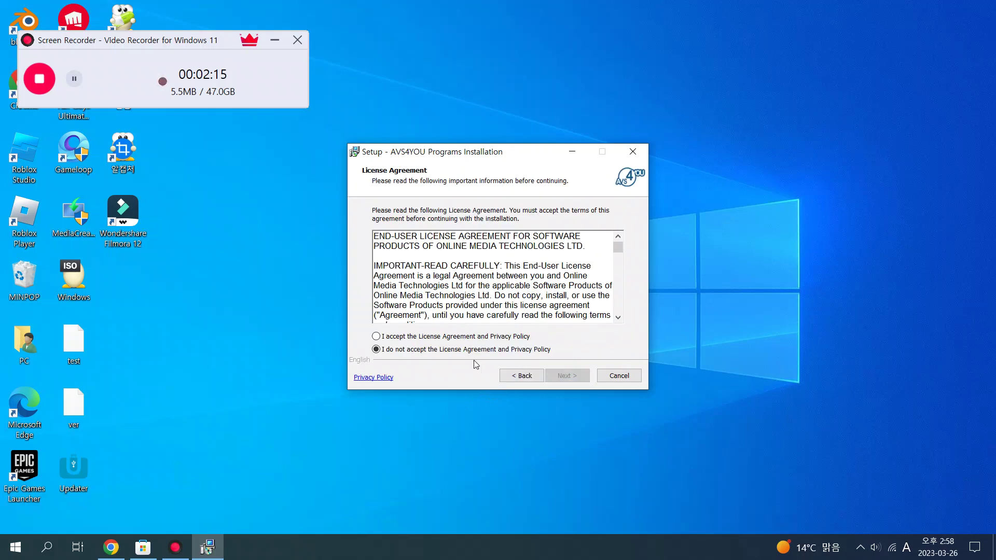
pyautogui.click(404, 337)
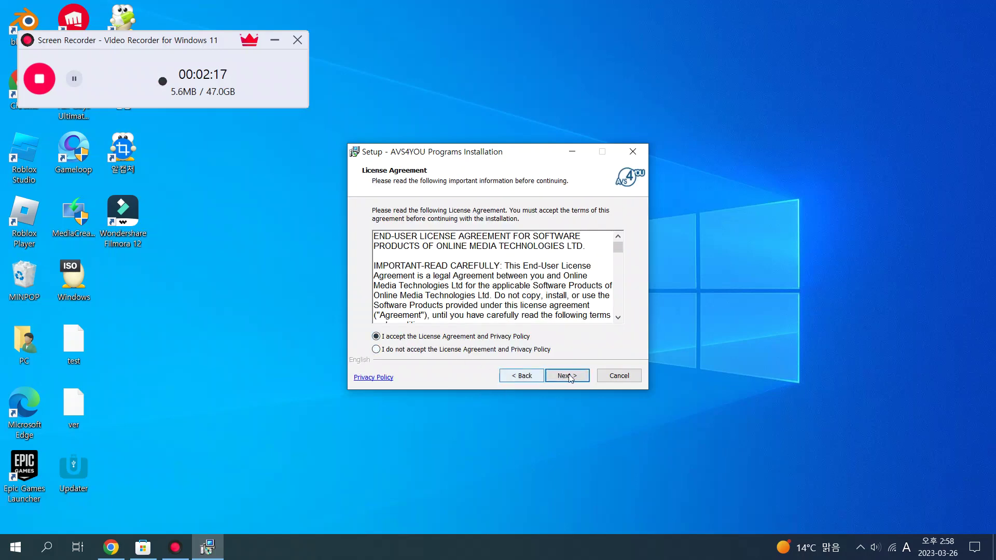
pyautogui.click(568, 376)
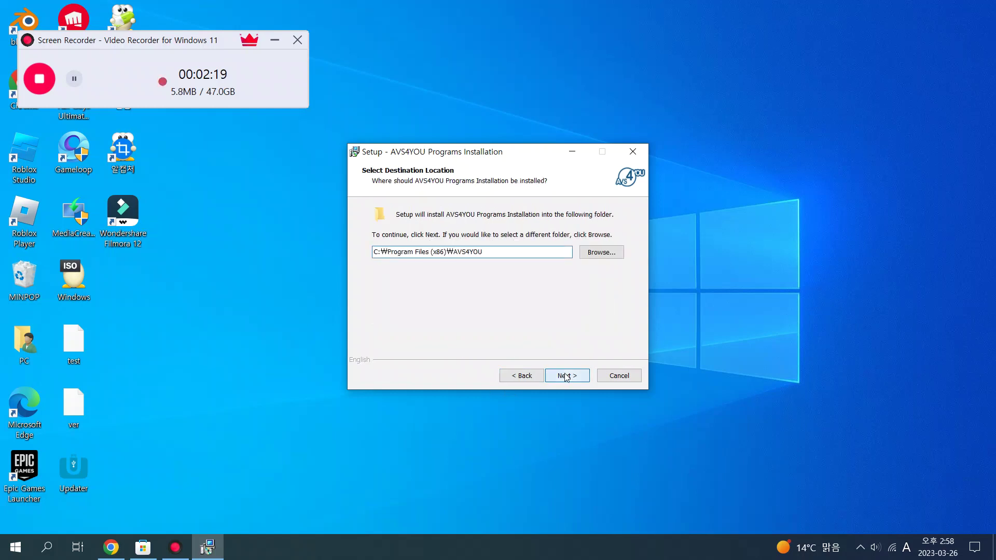
pyautogui.click(565, 378)
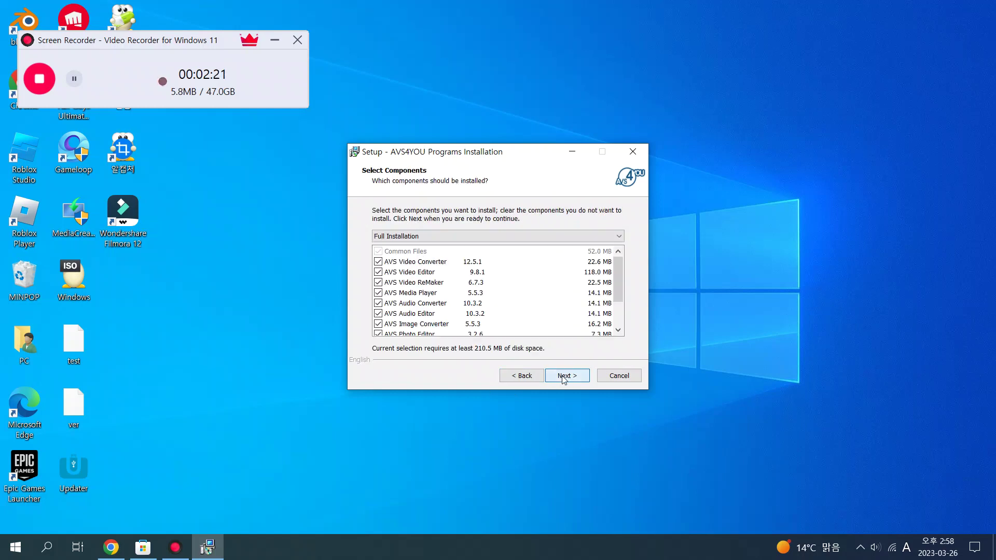
pyautogui.click(564, 378)
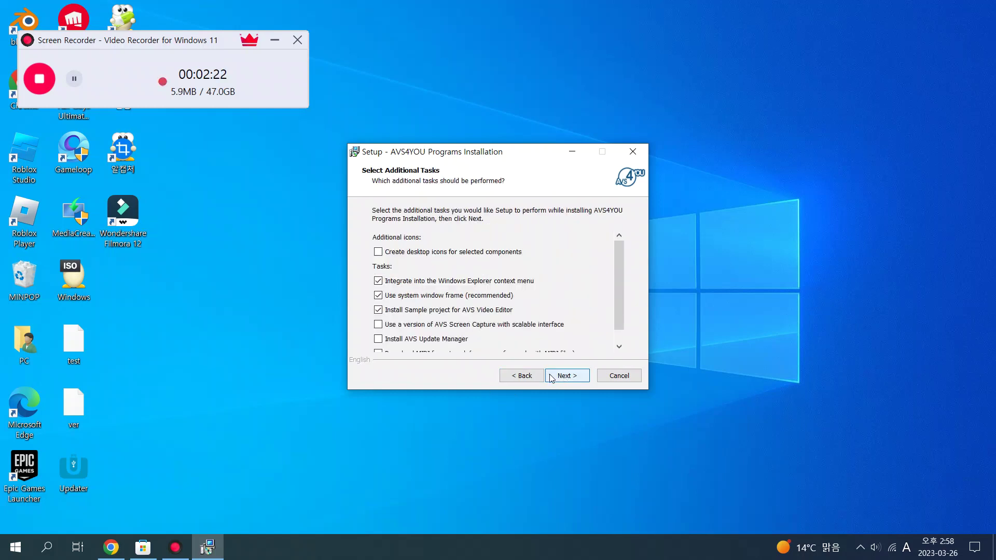
# Step: Enable all additional tasks, including desktop icons, scalable Screen Capture, AVS Update Manager and the MIDI format pack, and start the installation
pyautogui.scroll(-1, 381, 352)
pyautogui.click(378, 340)
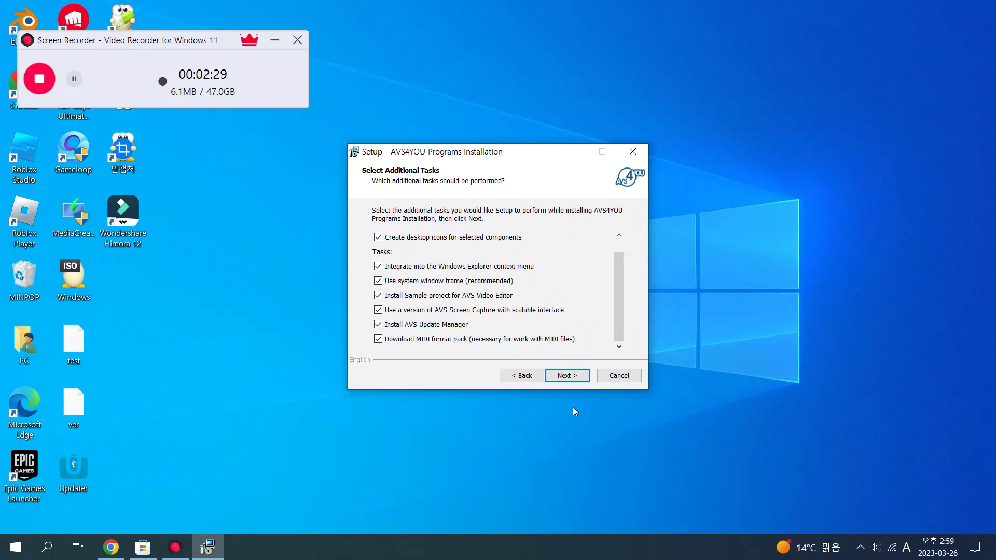
pyautogui.click(569, 377)
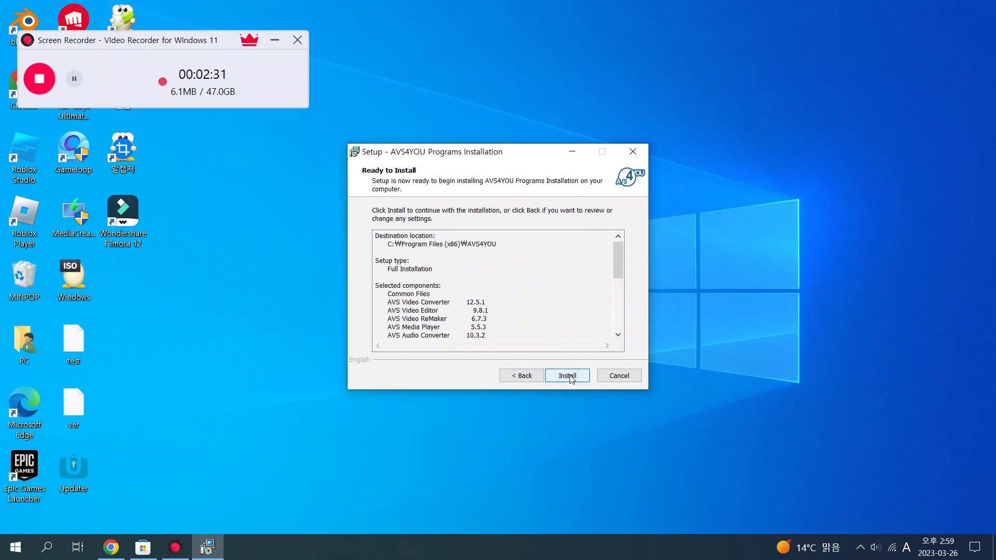
pyautogui.click(569, 376)
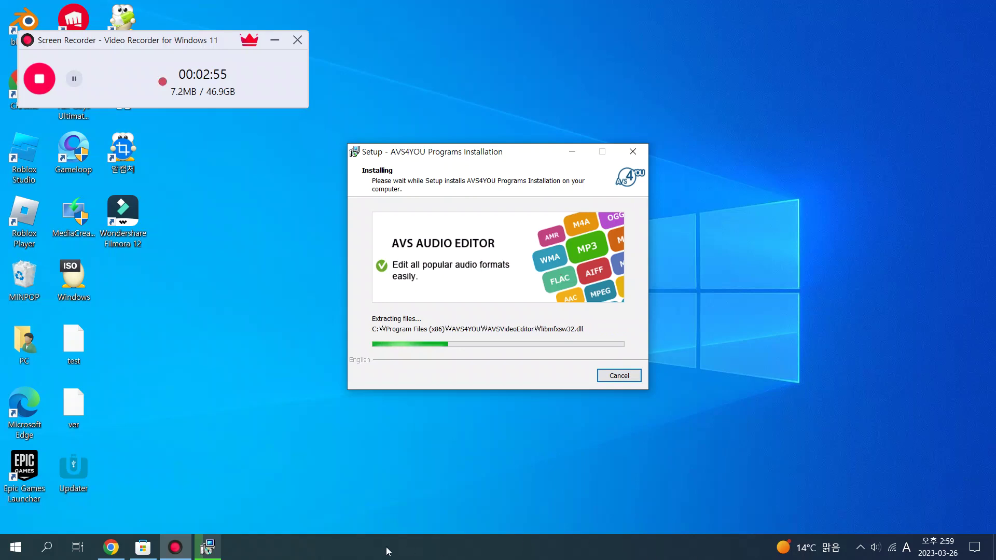
# Step: Examine the AVS4YOU programs in the Windows app list while the installation is running
pyautogui.click(181, 556)
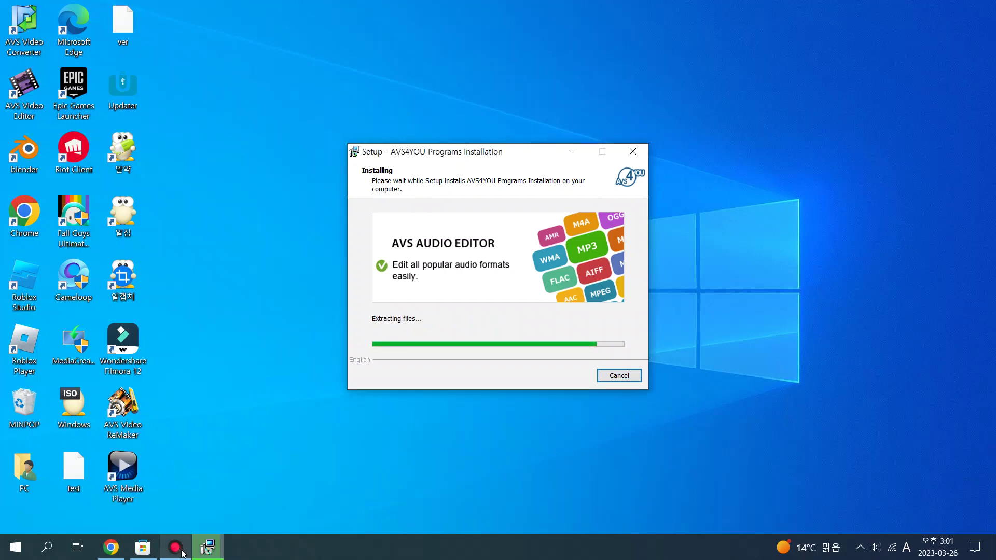
pyautogui.click(15, 547)
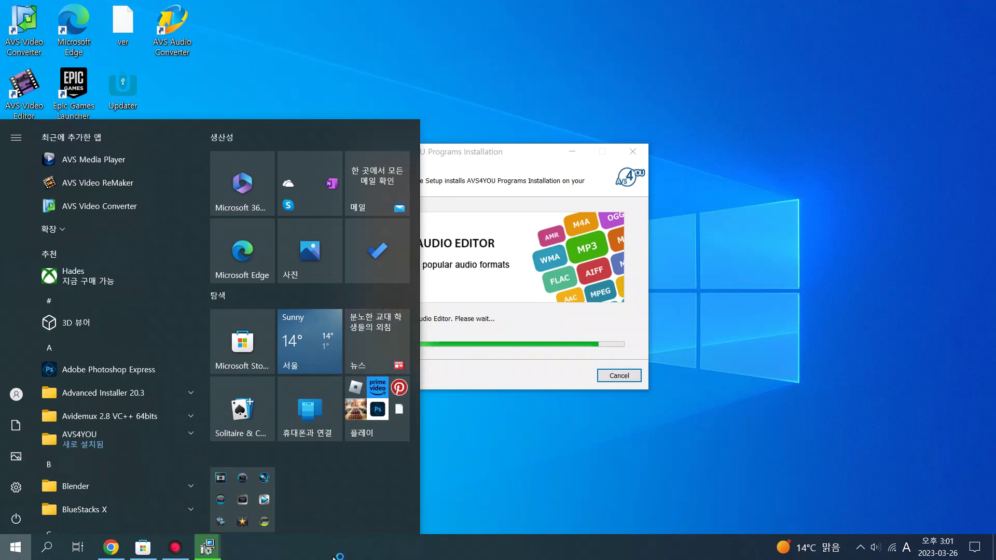
pyautogui.click(506, 475)
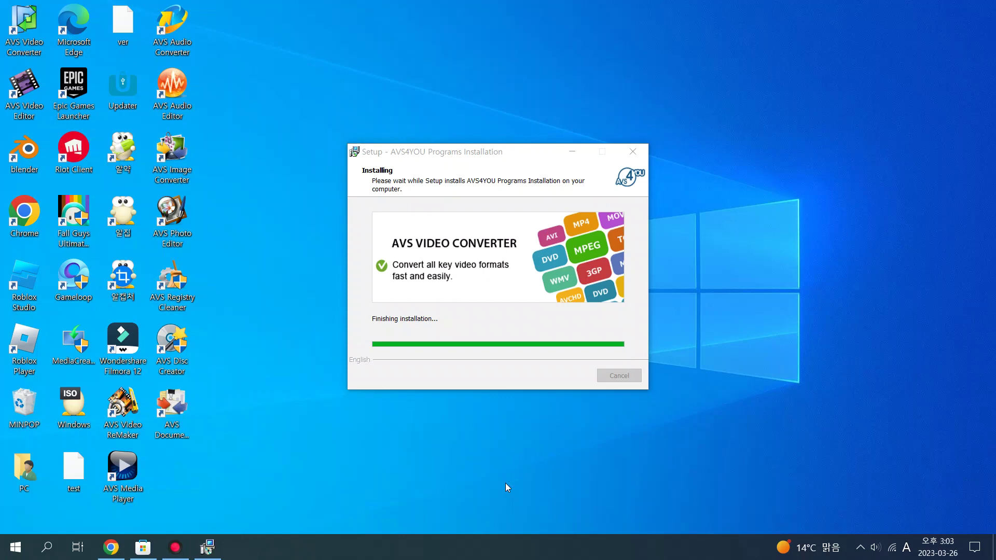
pyautogui.click(16, 547)
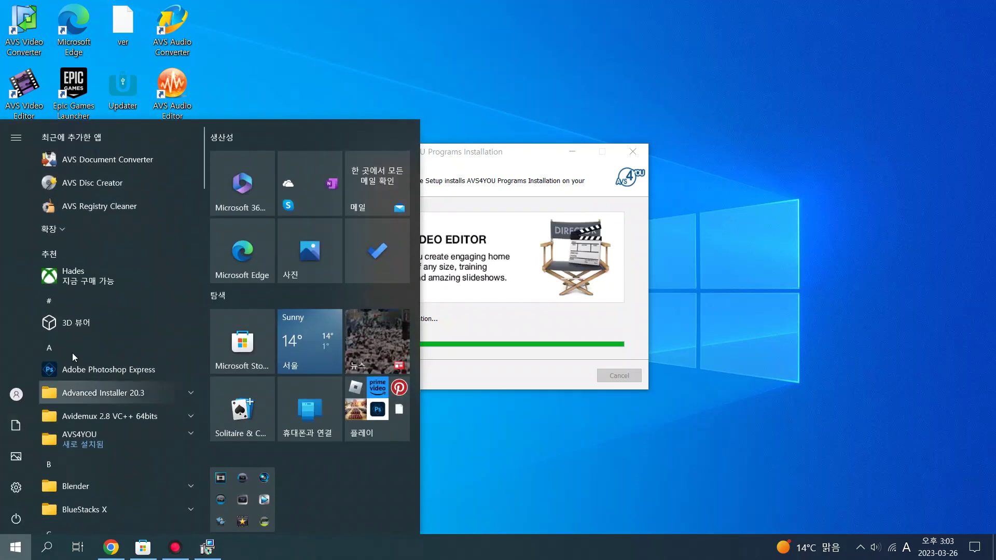
pyautogui.scroll(-1, 117, 444)
pyautogui.scroll(-3, 112, 415)
pyautogui.scroll(2, 102, 368)
pyautogui.click(107, 317)
pyautogui.scroll(-2, 113, 356)
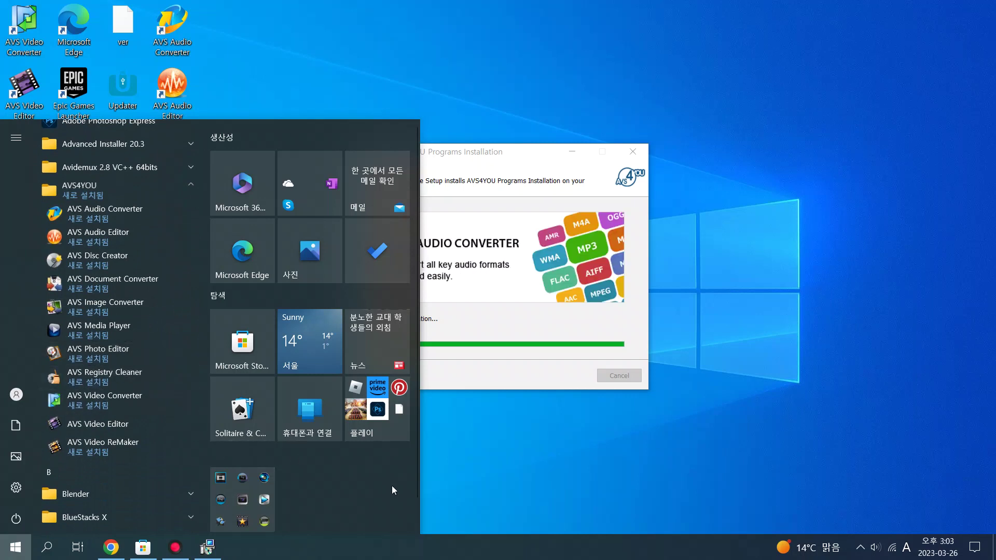
pyautogui.click(459, 496)
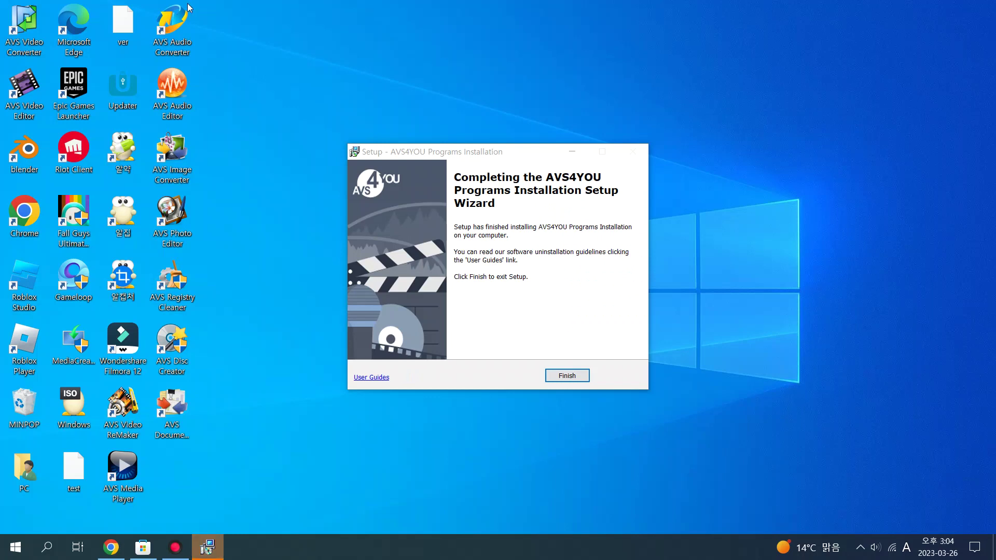
# Step: Finish the AVS4YOU setup wizard and launch AVS Video Editor from the AVS4YOU program folder
pyautogui.click(577, 377)
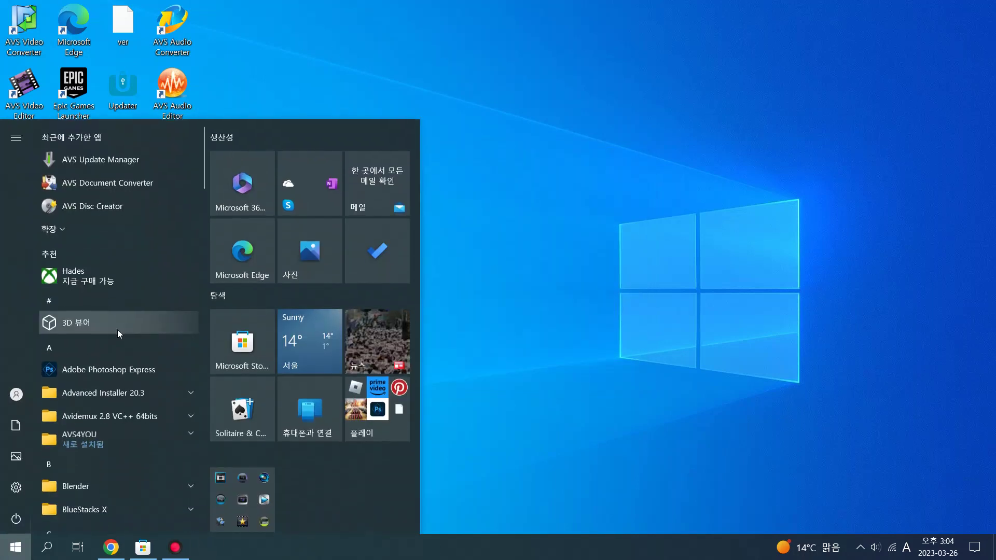
pyautogui.click(81, 439)
pyautogui.scroll(-6, 84, 441)
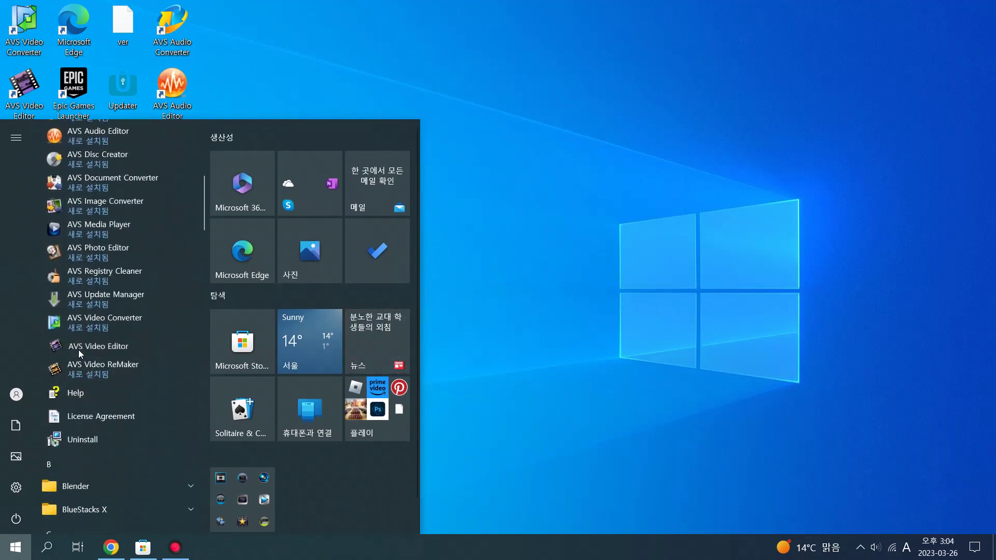
pyautogui.click(83, 353)
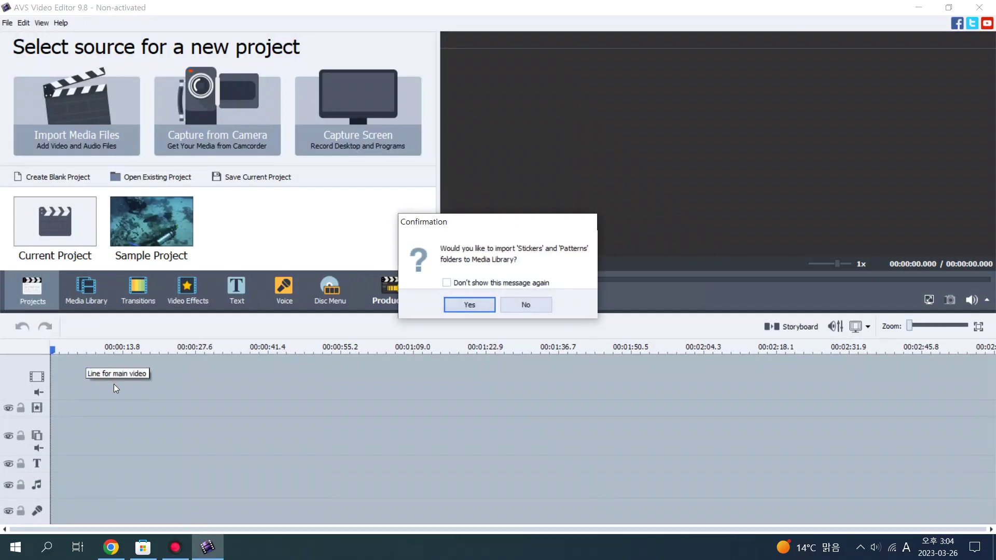
# Step: Decline importing the 'Stickers' and 'Patterns' folders, suppress that question for future launches, and dismiss the Start Project tip
pyautogui.click(447, 283)
pyautogui.click(528, 306)
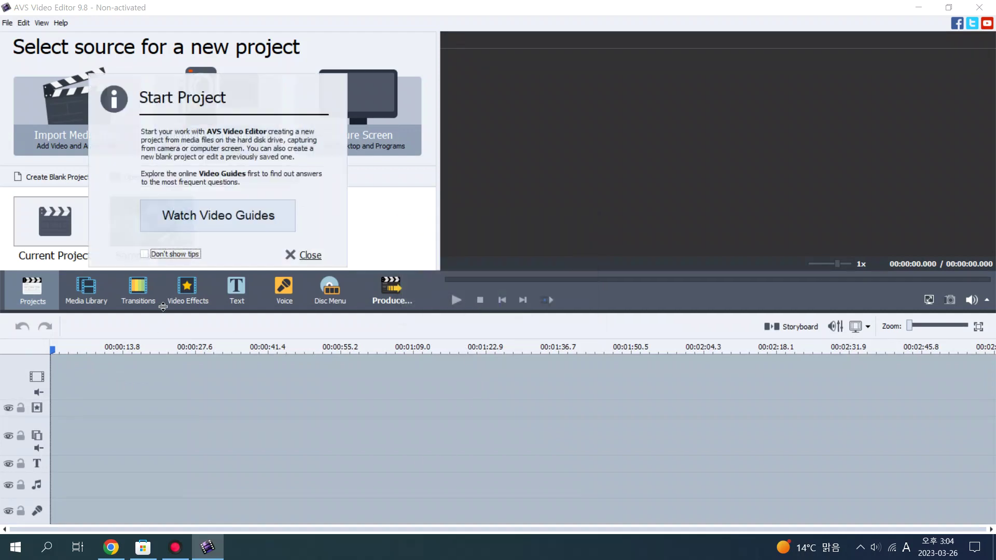
pyautogui.click(302, 257)
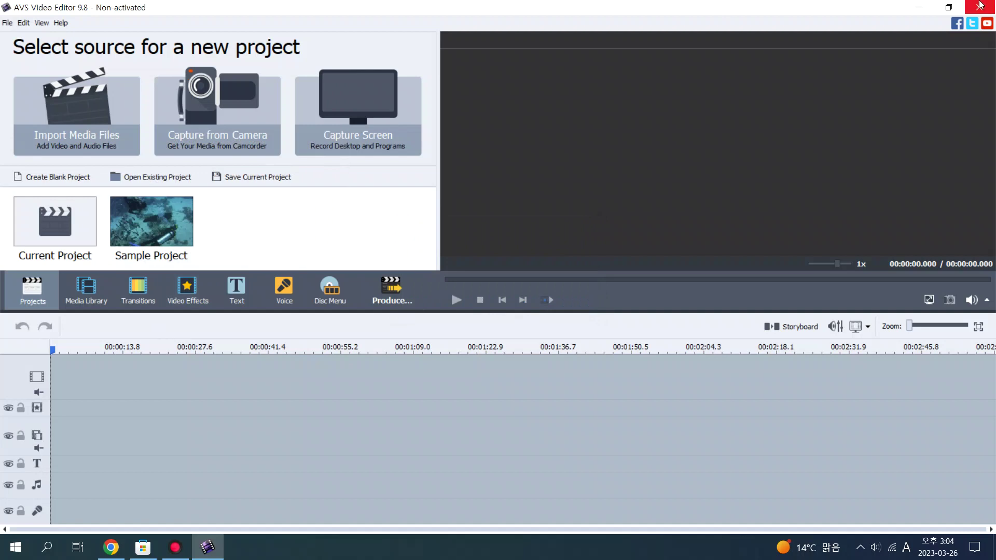
# Step: Show the Media Library, dismiss its tip, and open the Import Media dialog
pyautogui.click(110, 301)
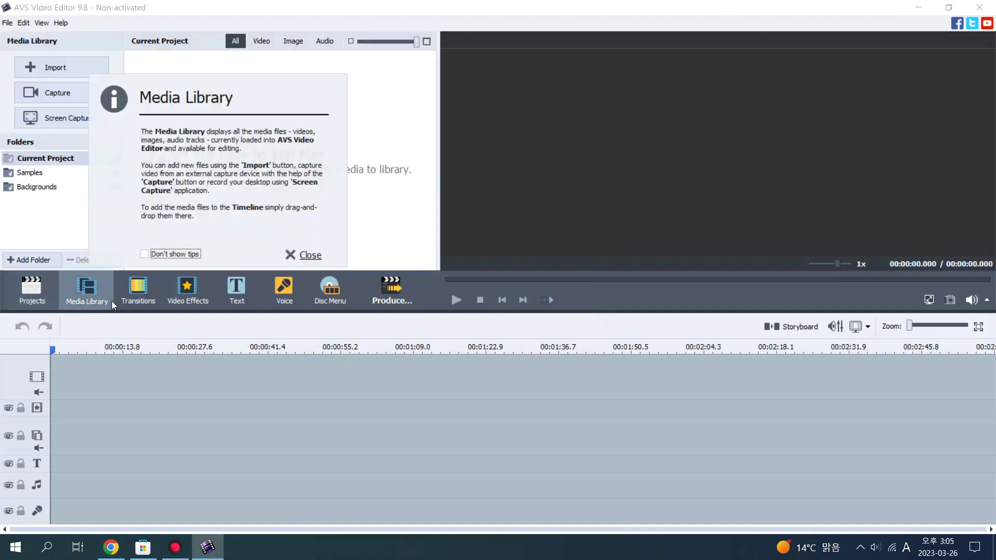
pyautogui.click(306, 255)
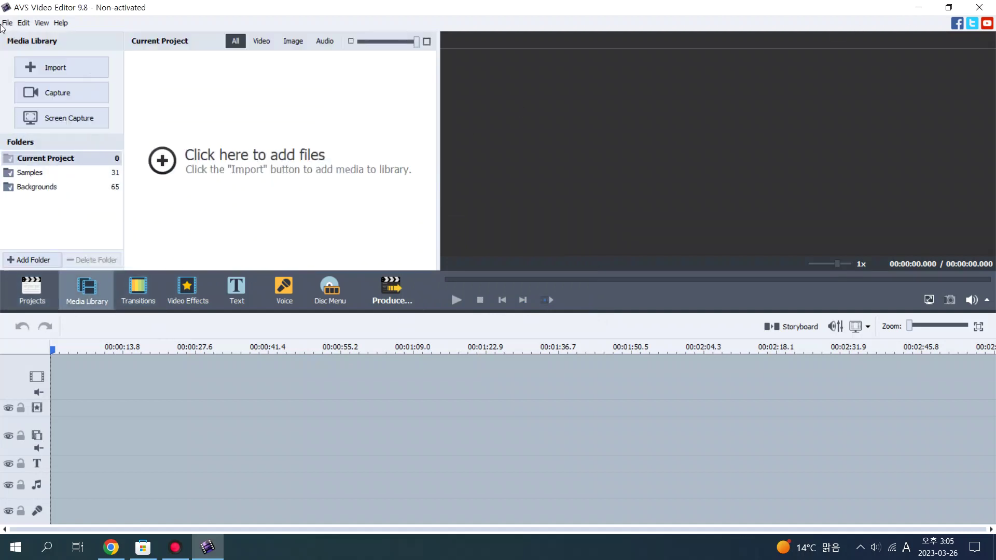
pyautogui.click(61, 63)
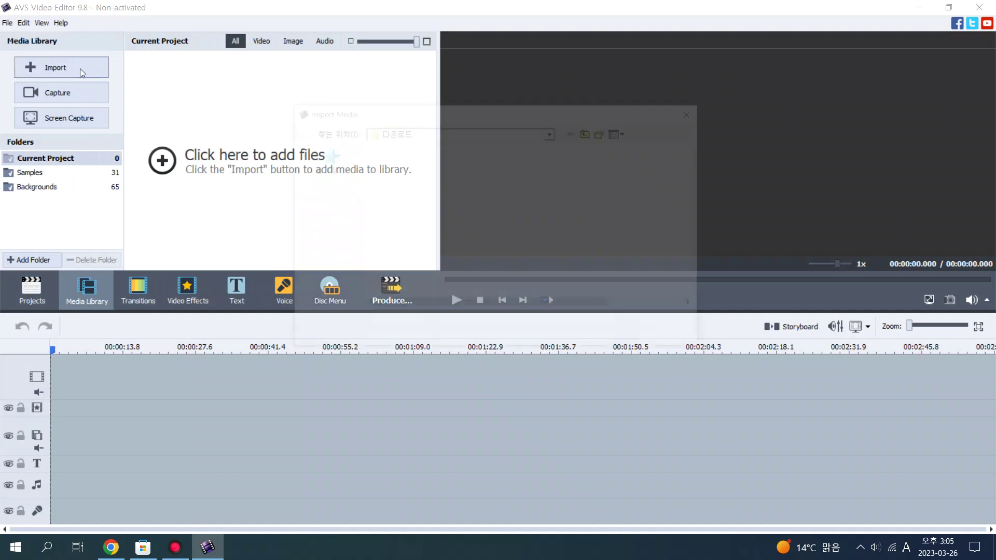
# Step: Switch to Chrome and open the y2mate YouTube downloader in a new tab
pyautogui.click(110, 547)
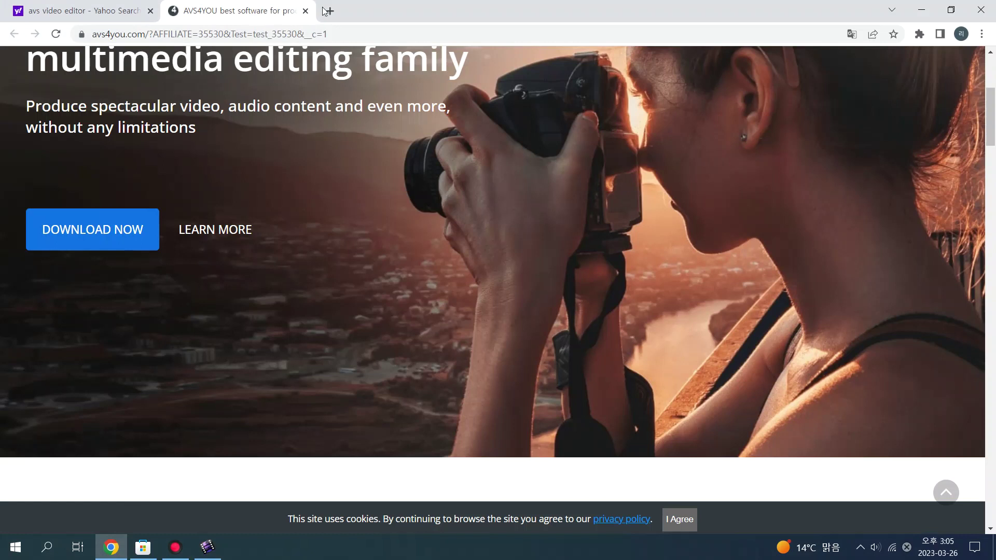
pyautogui.hotkey('ctrl', 't')
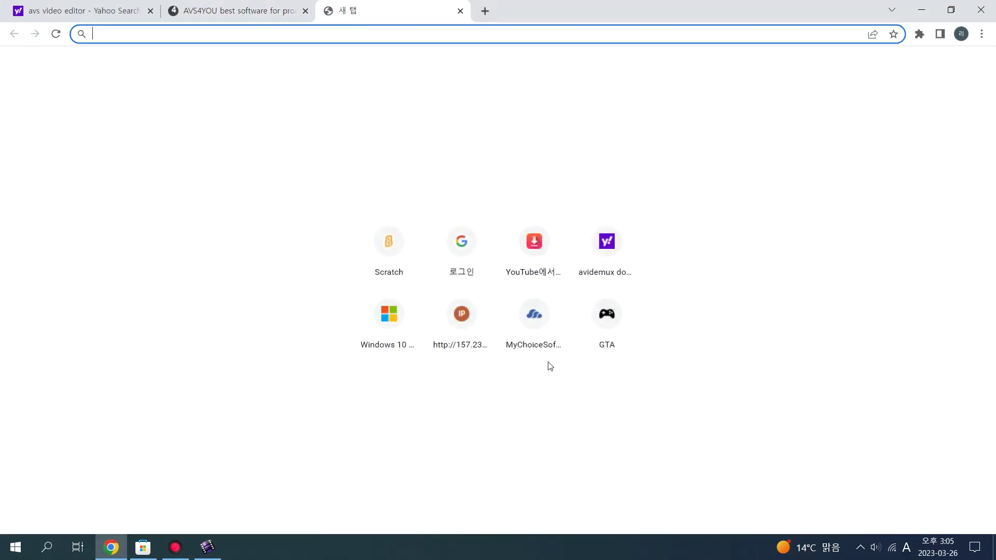
pyautogui.click(528, 264)
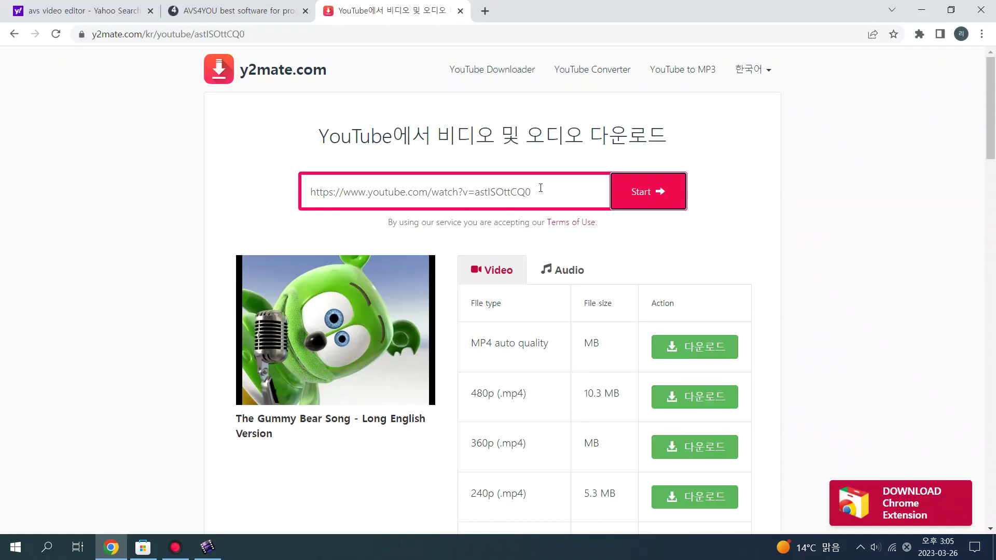
# Step: Clear the existing video link from the y2mate search field and close the ad popup and advertising tabs
pyautogui.click(541, 189)
pyautogui.press('BackSpace')
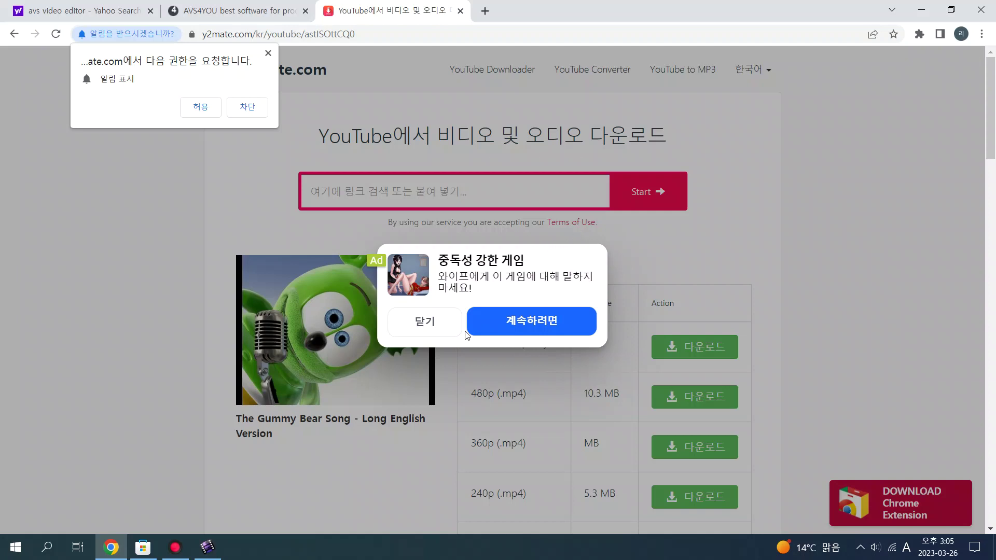
pyautogui.click(442, 319)
pyautogui.click(411, 193)
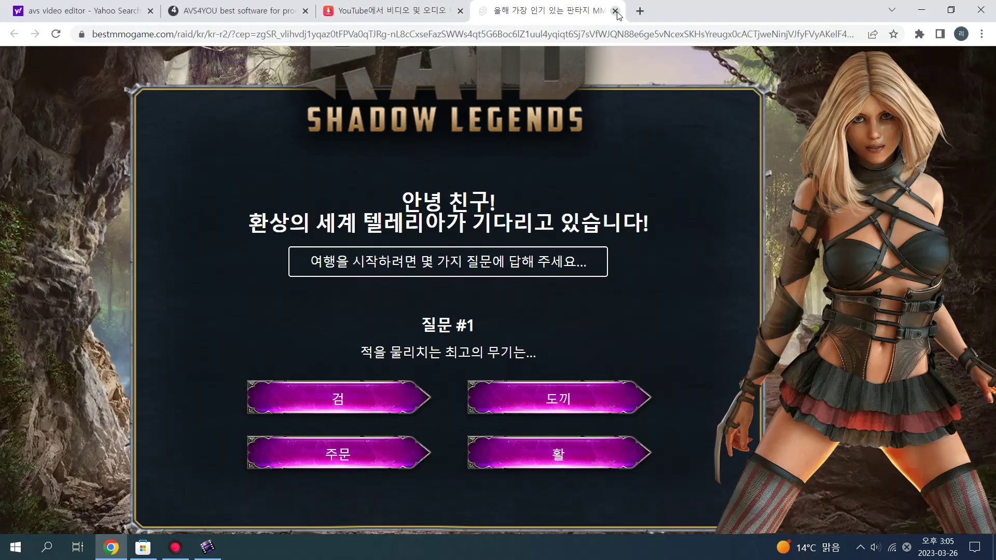
pyautogui.click(616, 13)
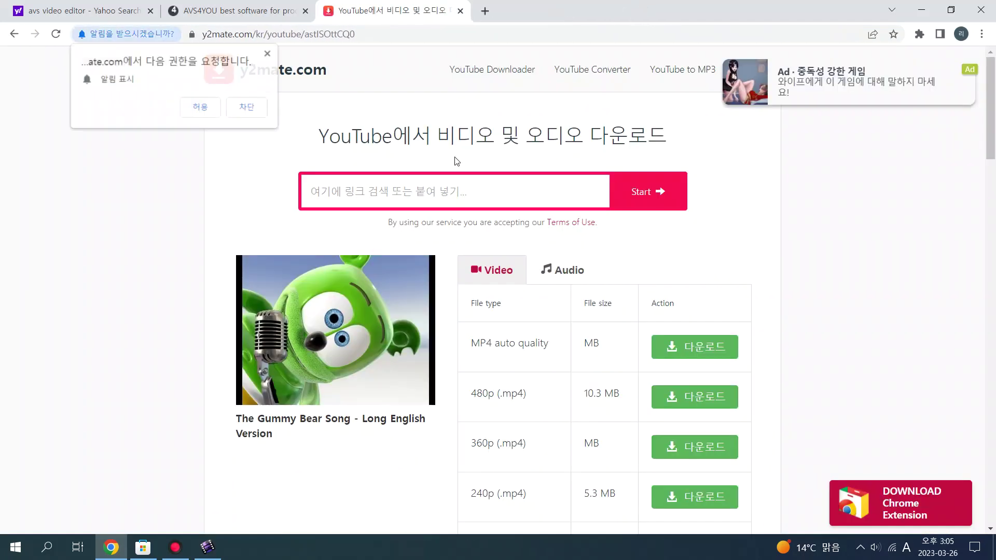
pyautogui.click(403, 190)
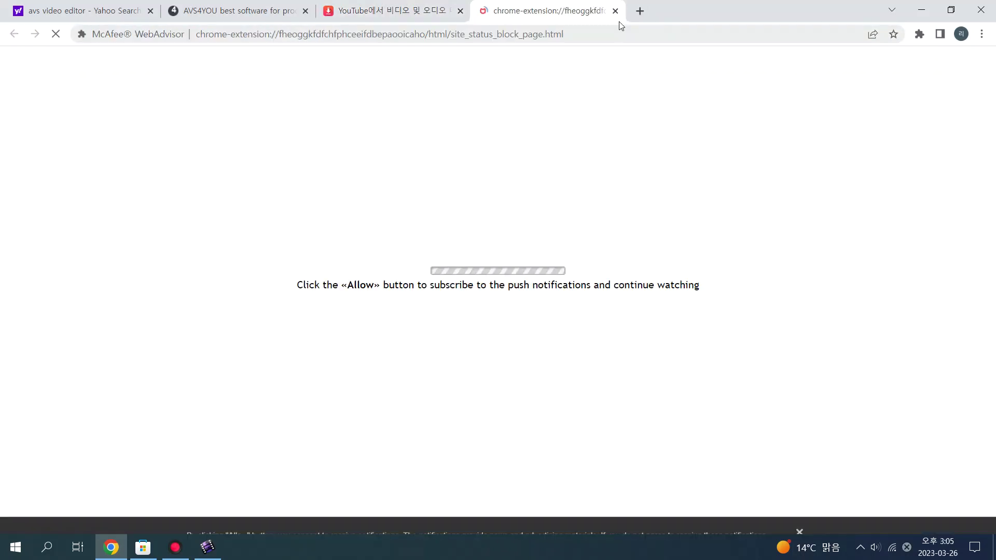
pyautogui.click(616, 13)
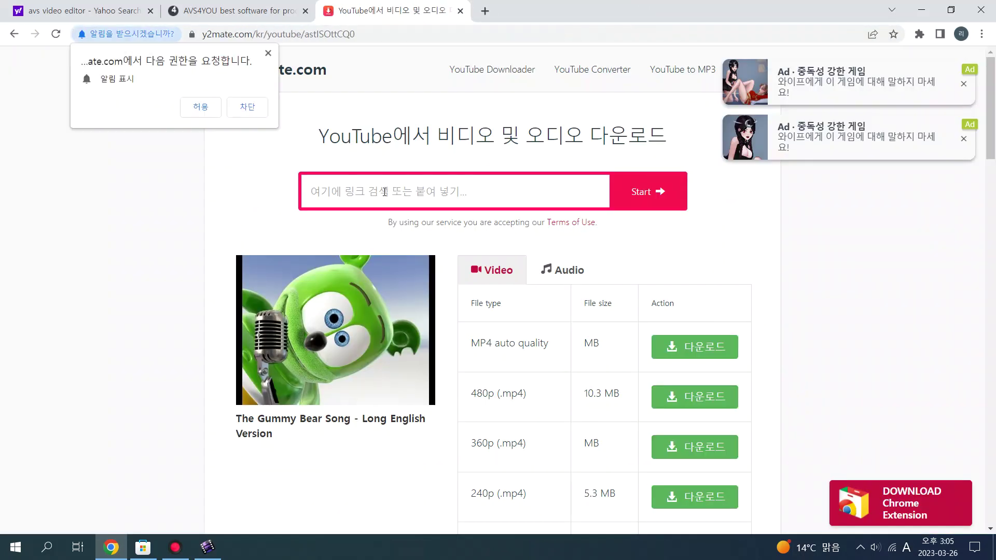
# Step: Search y2mate for "disney channel france" using the matching suggestion, closing the advertising tab and popup
pyautogui.write('disney')
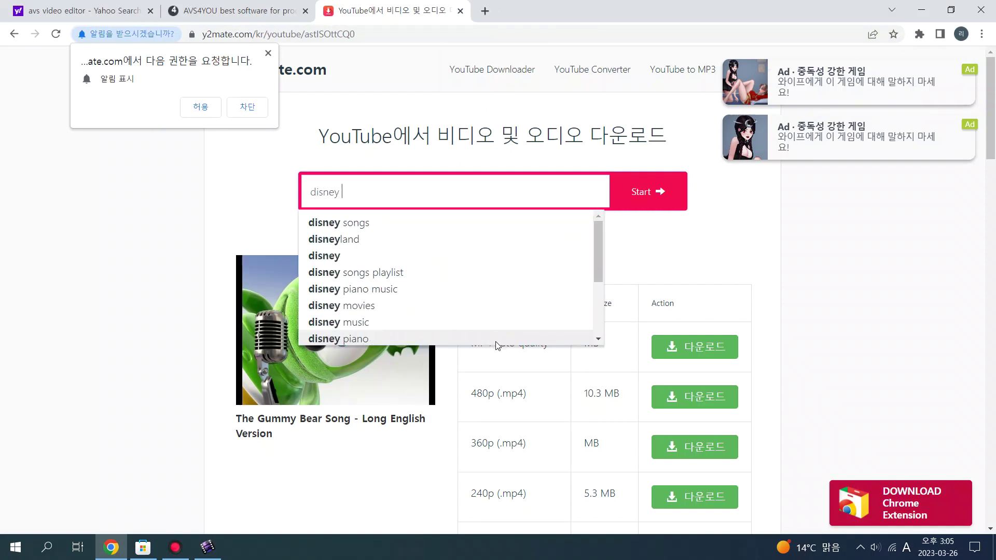
pyautogui.write(' cha')
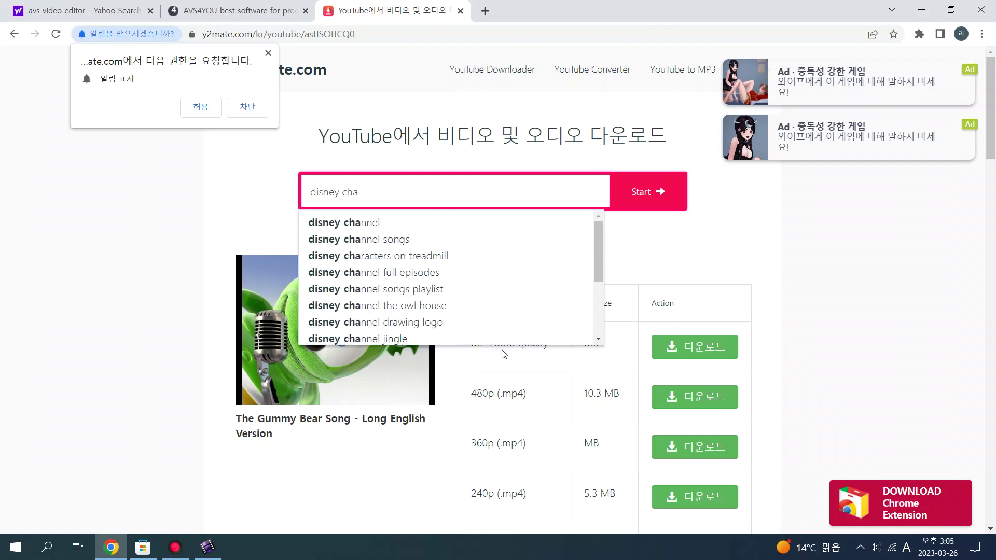
pyautogui.write('nnel')
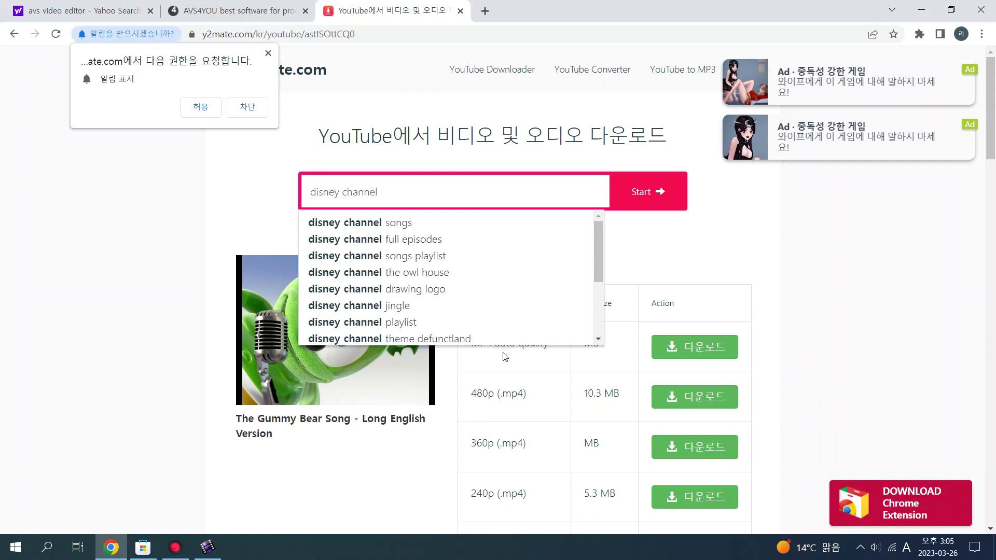
pyautogui.write(' frq')
pyautogui.press('BackSpace')
pyautogui.write('a')
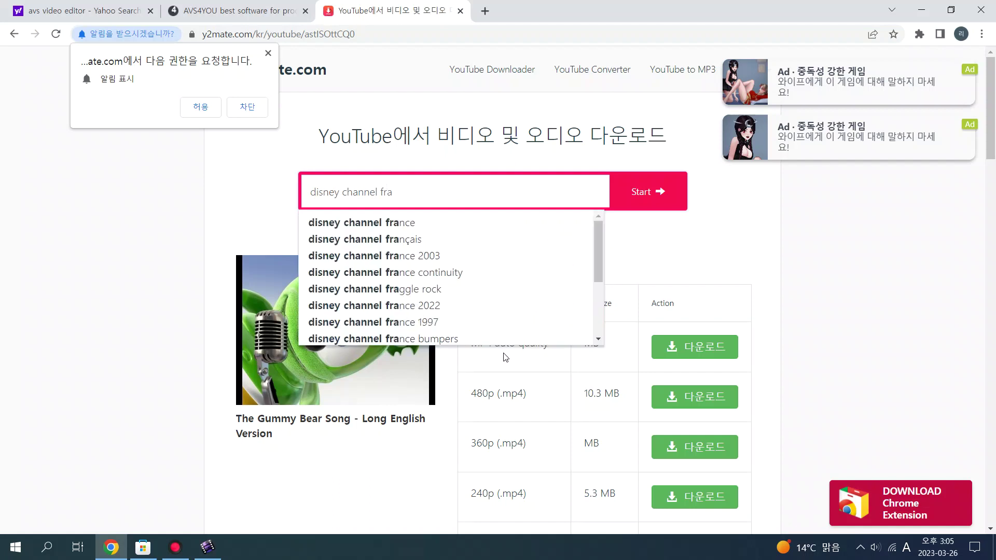
pyautogui.click(454, 222)
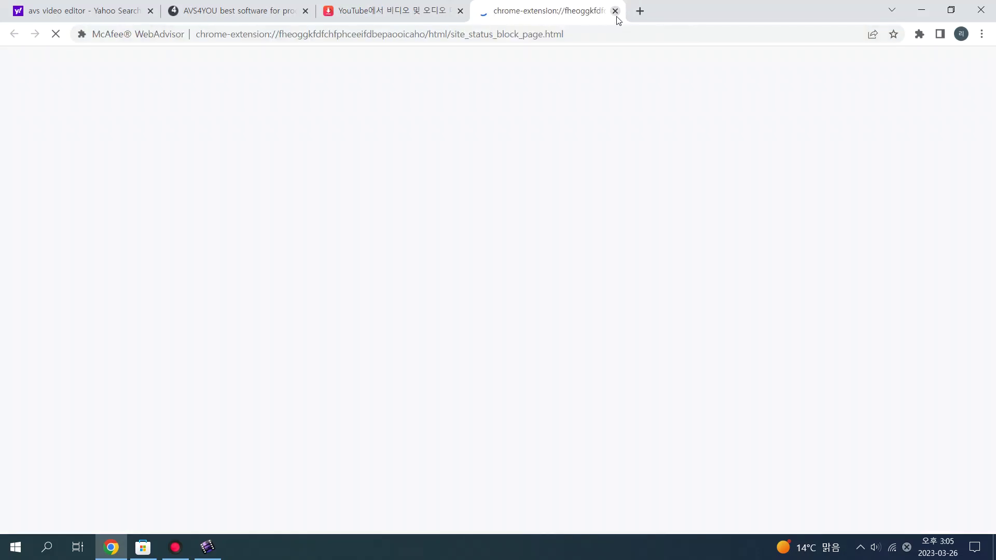
pyautogui.click(616, 10)
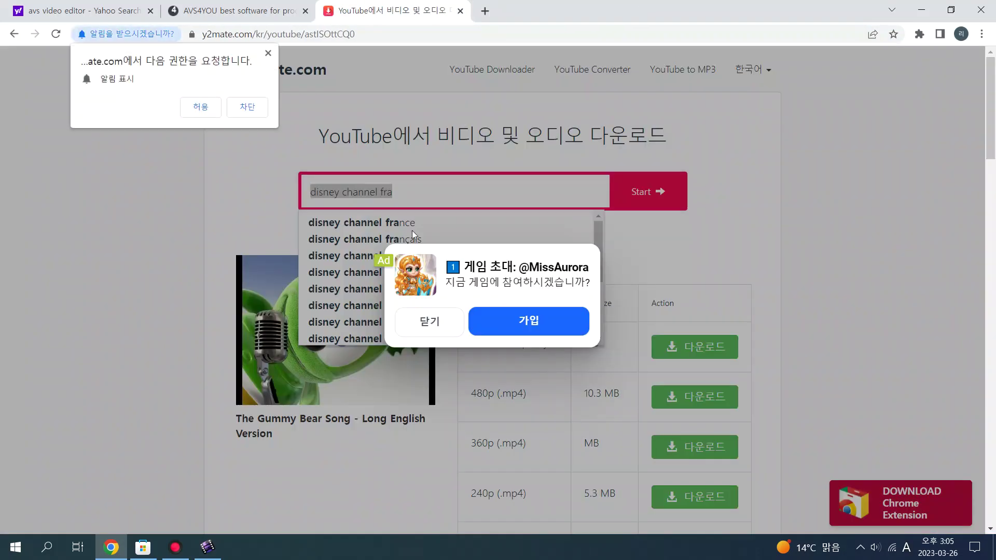
pyautogui.click(429, 327)
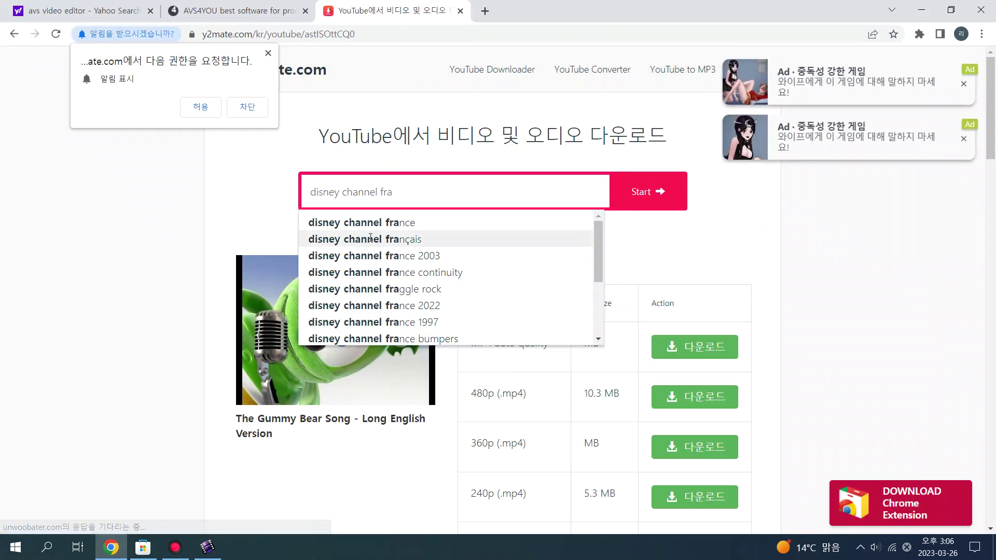
pyautogui.click(376, 221)
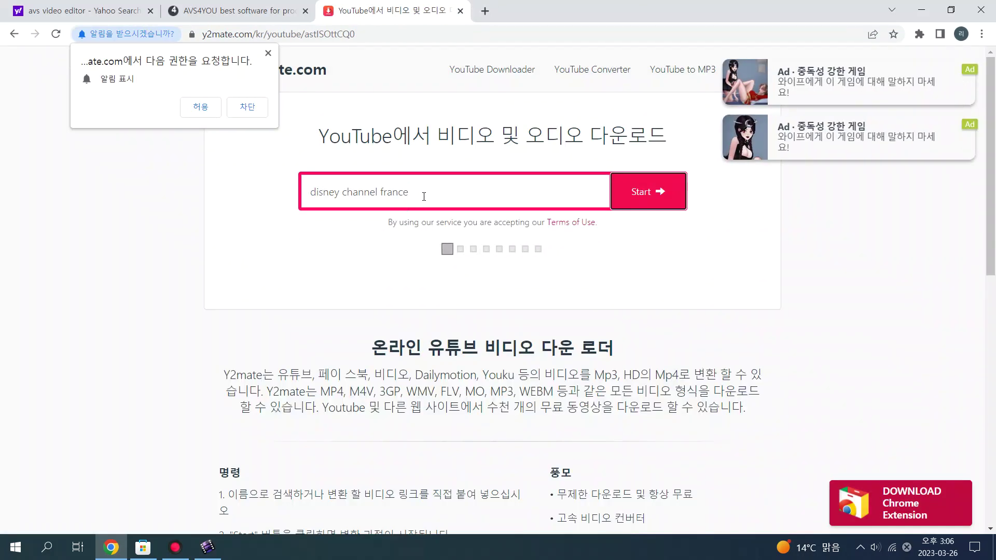
# Step: Refine the search to "disney channel france mickey mouse" and request the 480p MP4 of "Disney Channel France - Mickey Mouse Ident"
pyautogui.click(424, 196)
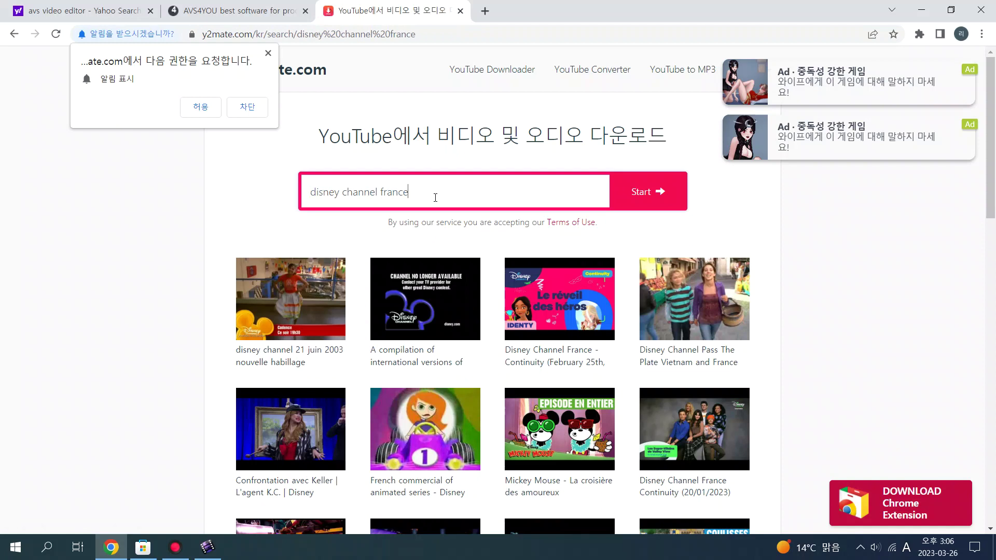
pyautogui.write('mo')
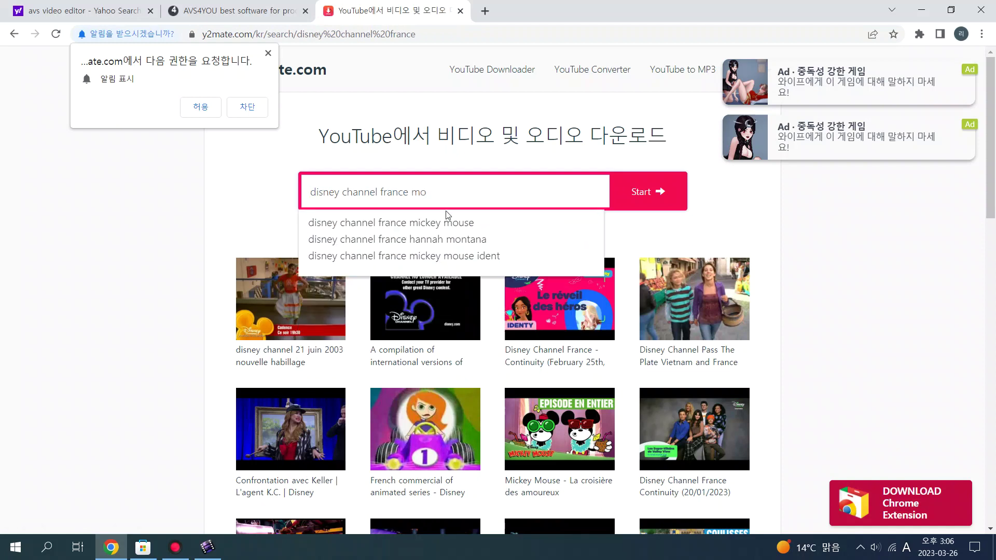
pyautogui.click(447, 222)
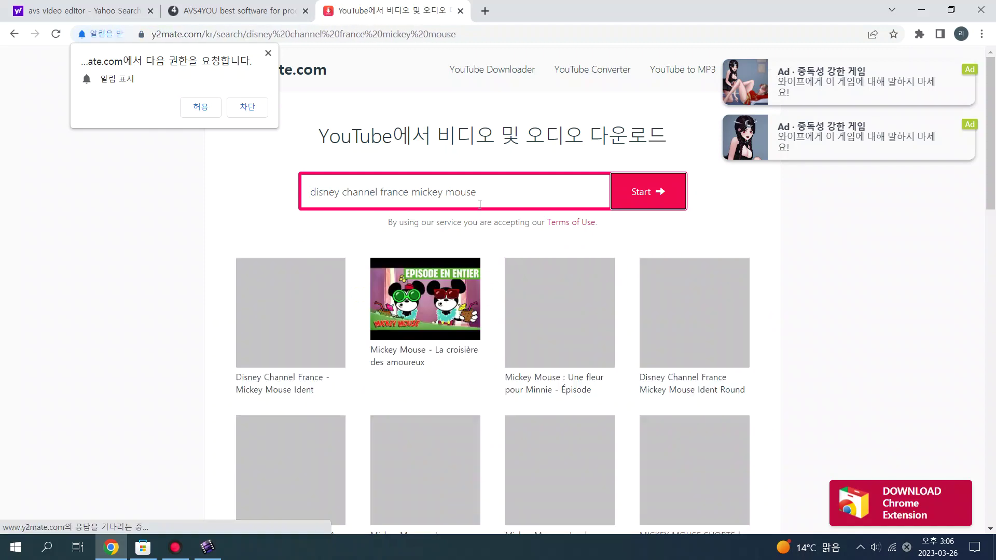
pyautogui.click(314, 353)
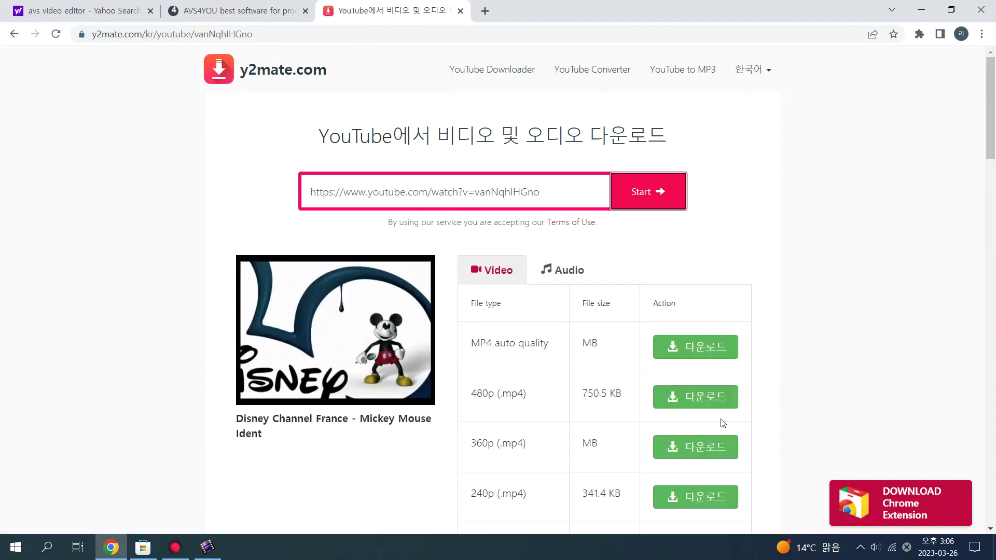
pyautogui.click(709, 409)
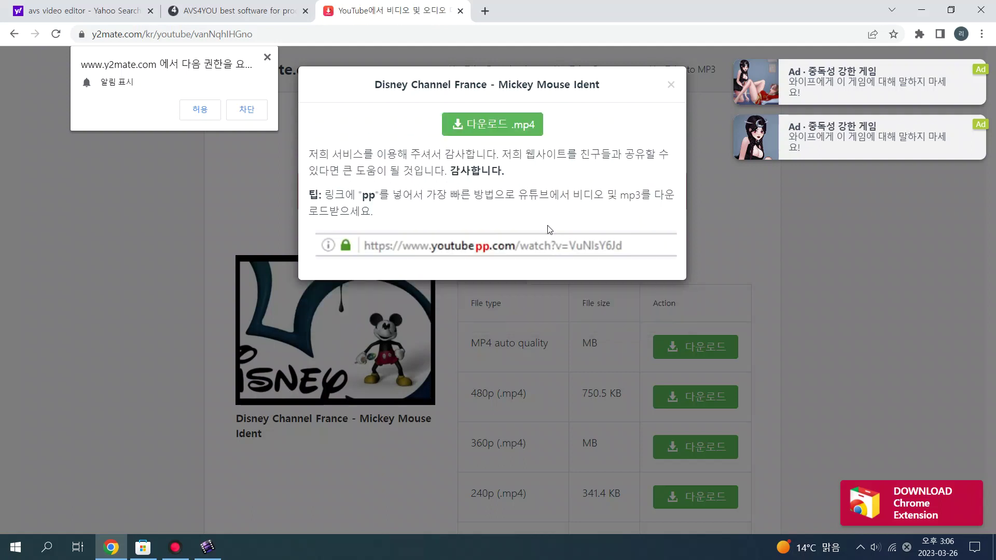
pyautogui.click(175, 547)
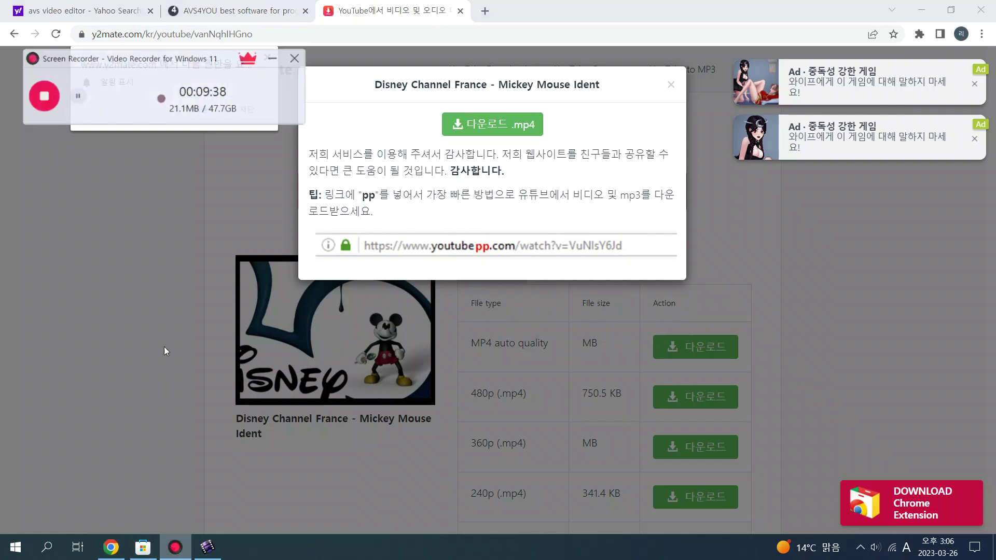
pyautogui.moveTo(171, 40)
pyautogui.mouseDown()
pyautogui.moveTo(168, 50)
pyautogui.moveTo(161, 37)
pyautogui.mouseUp()
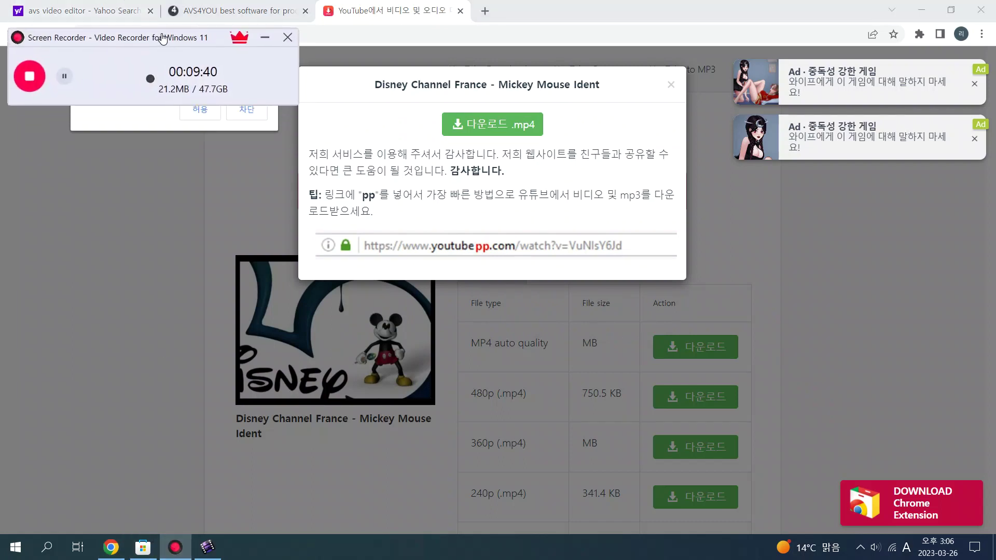
pyautogui.click(175, 547)
# Step: Download the prepared .mp4 of the Mickey Mouse Ident video, closing the AliExpress advertising tab
pyautogui.click(457, 125)
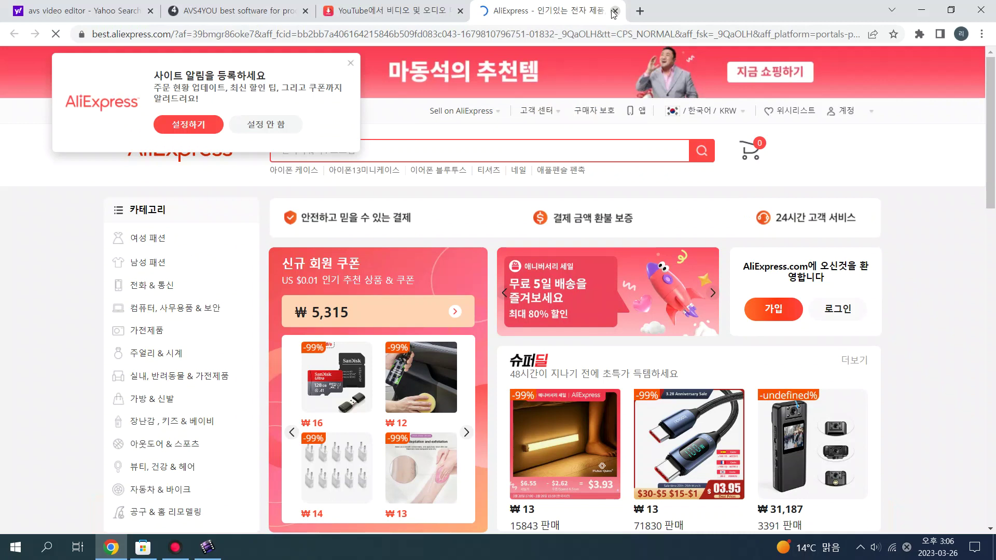
pyautogui.click(615, 10)
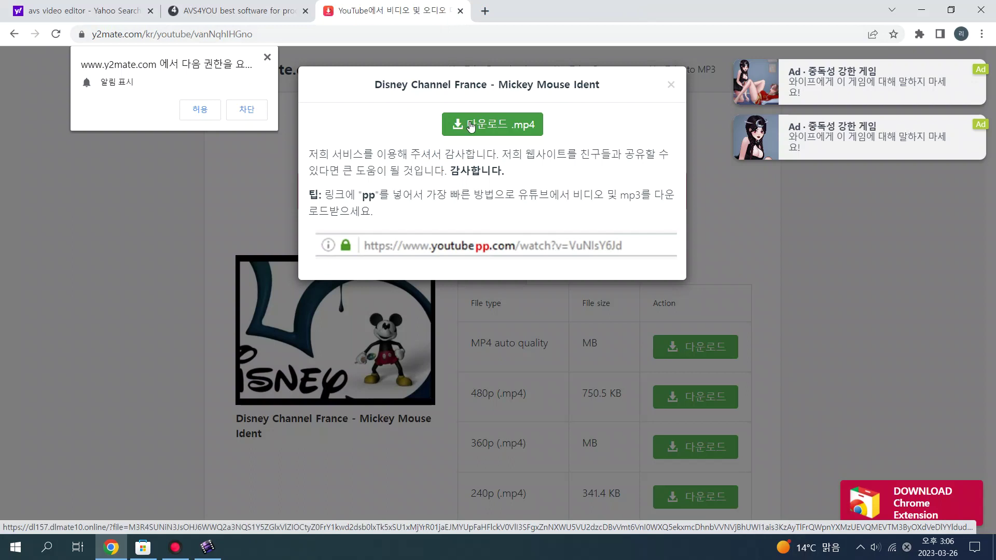
pyautogui.click(474, 127)
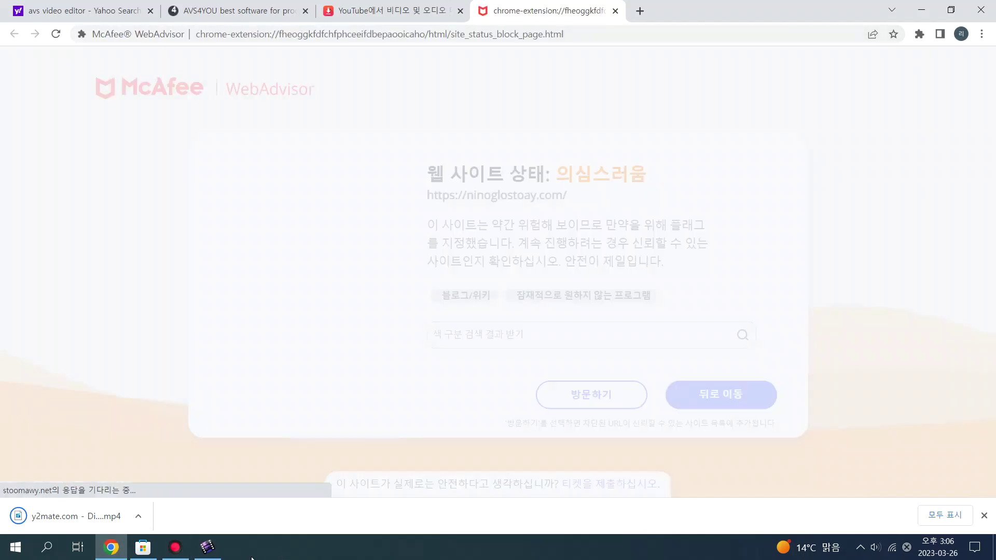
# Step: Switch to AVS Video Editor and import the downloaded Disney Channel France Mickey Mouse Ident video from the Downloads folder
pyautogui.click(207, 547)
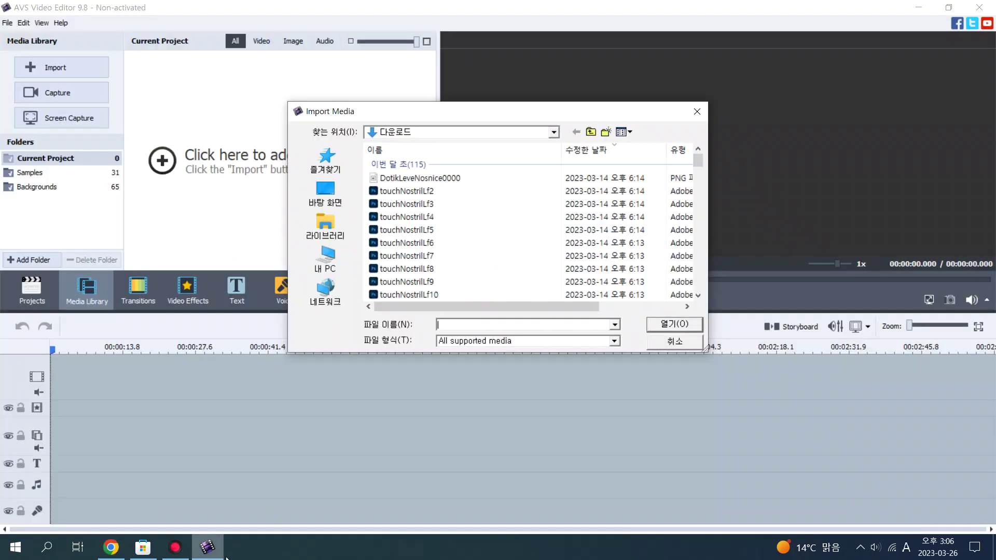
pyautogui.click(316, 213)
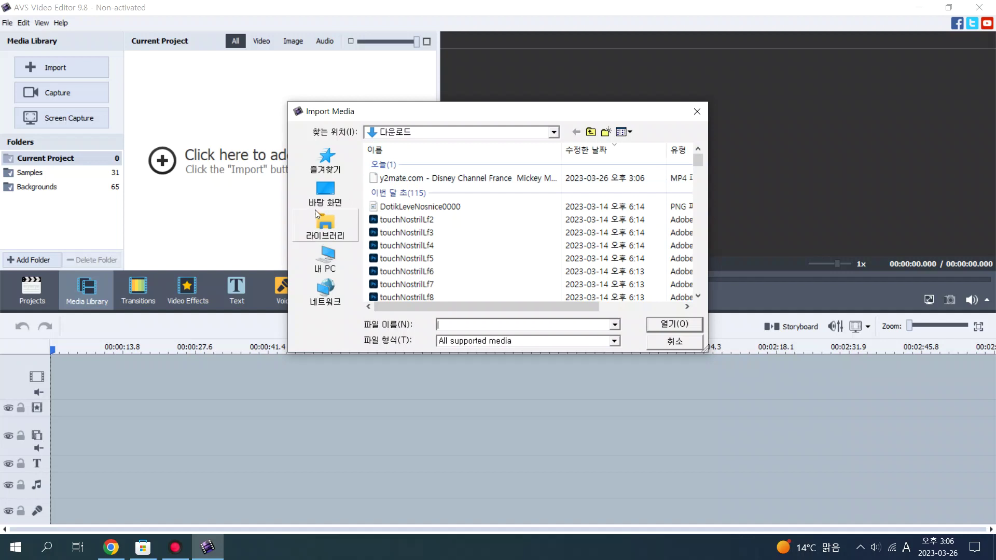
pyautogui.click(332, 192)
pyautogui.click(325, 160)
pyautogui.doubleClick(403, 202)
pyautogui.click(426, 177)
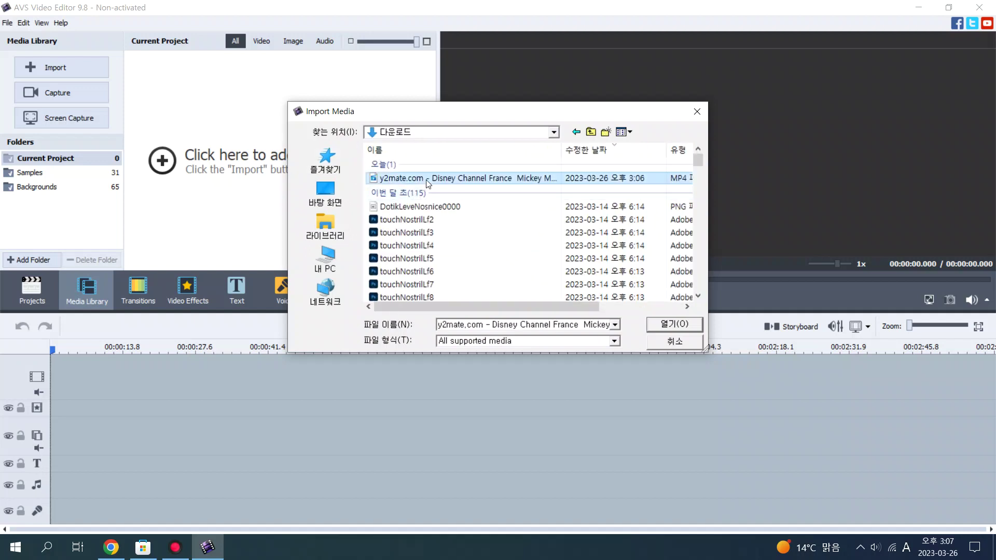
pyautogui.click(670, 327)
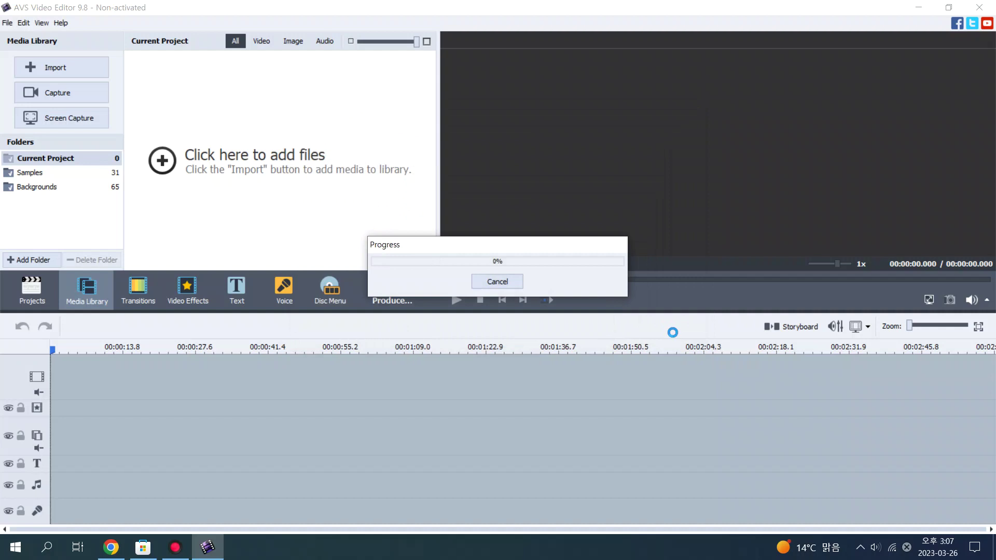
# Step: Place the imported clip at the start of the main video track and preview its frame at about 1 second
pyautogui.moveTo(161, 99); pyautogui.dragTo(102, 397)
pyautogui.moveTo(166, 54); pyautogui.dragTo(127, 244)
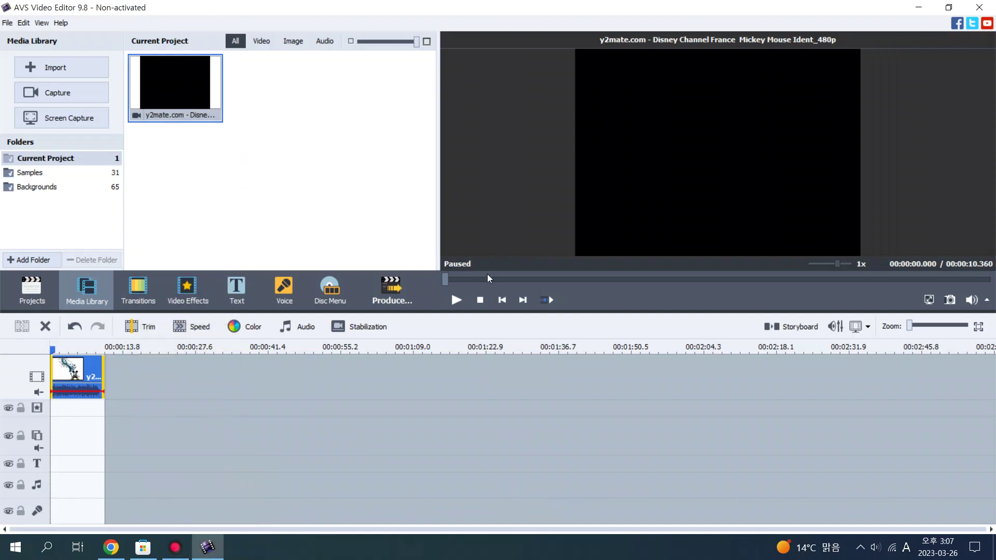
pyautogui.click(499, 279)
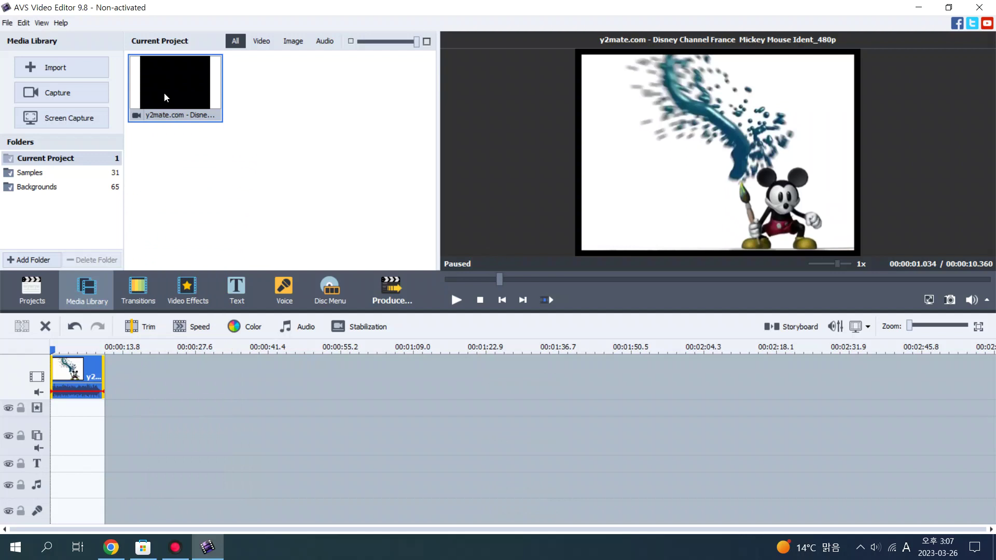
# Step: Show the Video Effects library, dismiss its tip, and examine the available effects across the full list
pyautogui.click(201, 291)
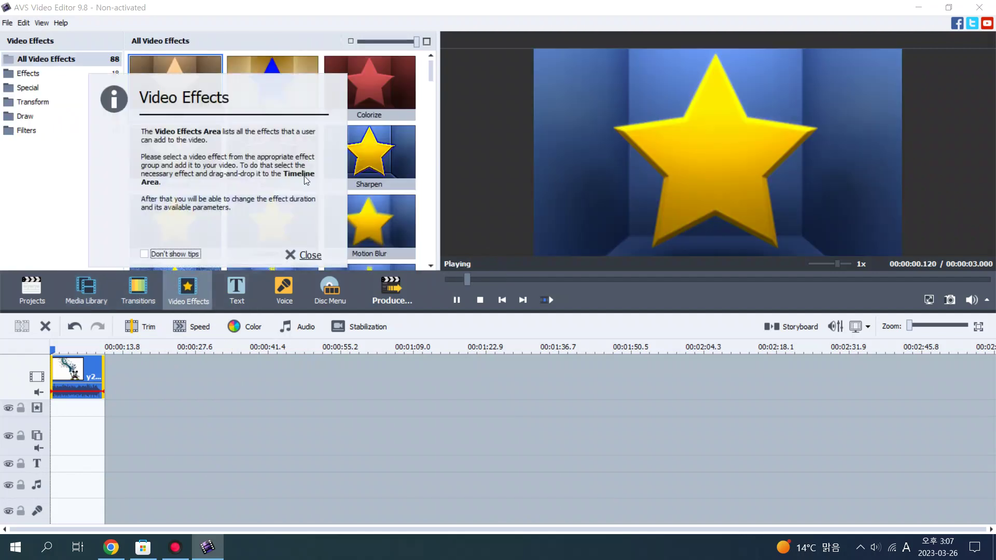
pyautogui.click(303, 255)
pyautogui.scroll(-5, 288, 222)
pyautogui.scroll(-8, 289, 222)
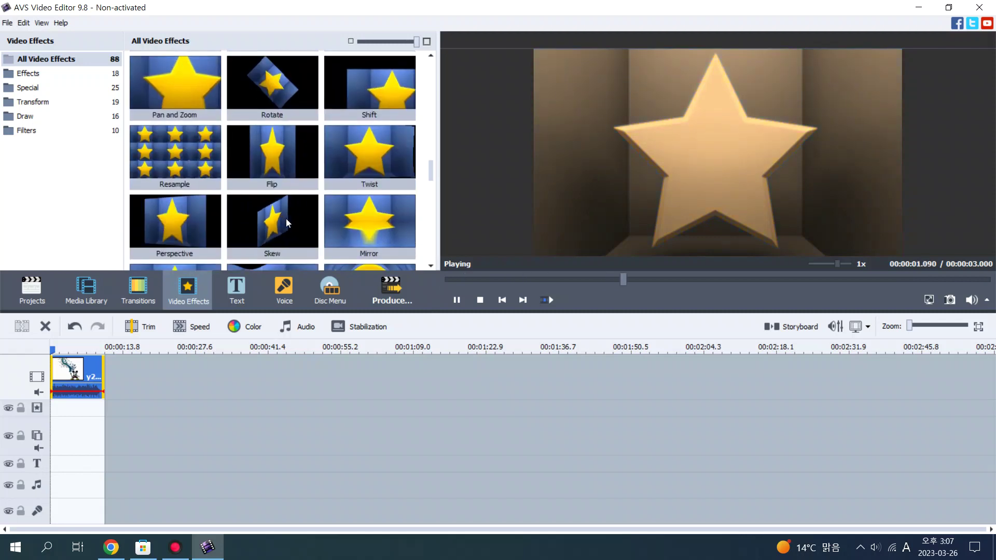
pyautogui.scroll(3, 275, 201)
pyautogui.scroll(-8, 256, 184)
pyautogui.scroll(-2, 287, 160)
pyautogui.scroll(3, 288, 159)
pyautogui.scroll(-3, 287, 160)
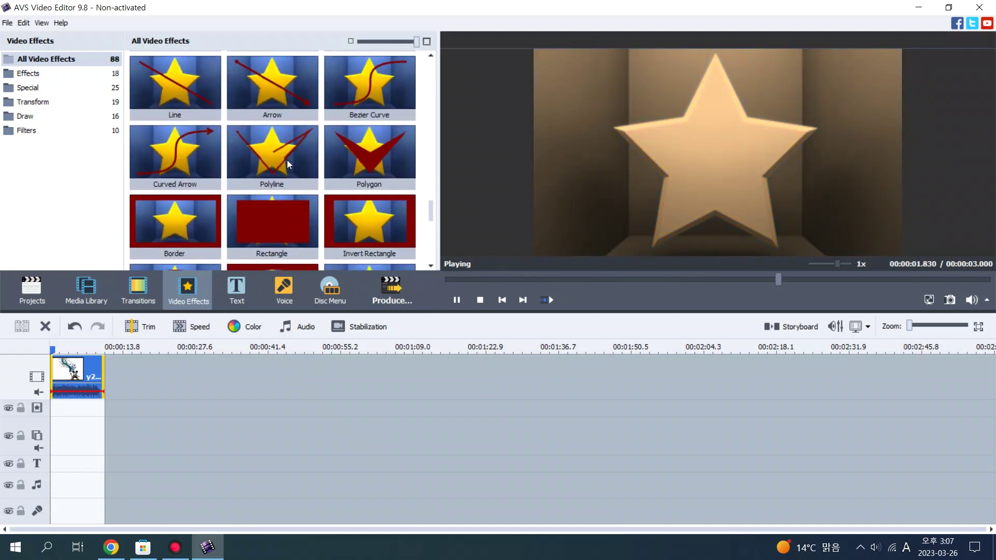
# Step: Add the Median effect at the start of the video effects track and shorten it to match the Mickey Mouse clip's length
pyautogui.scroll(3, 285, 158)
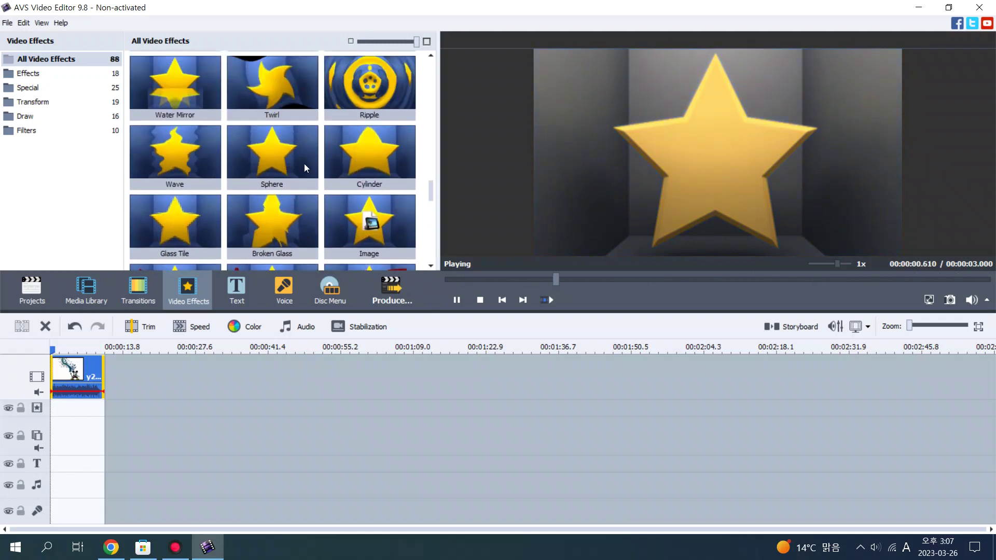
pyautogui.scroll(3, 207, 249)
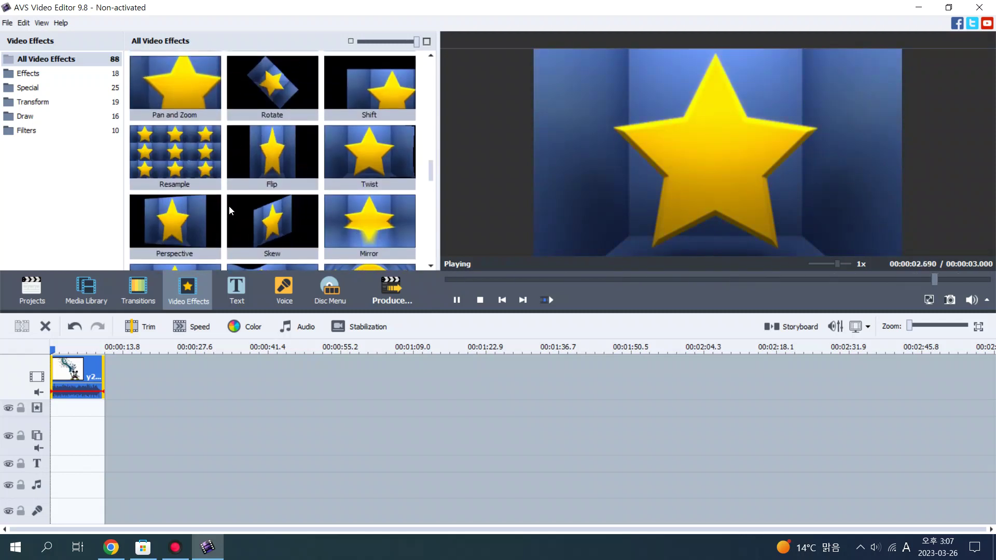
pyautogui.scroll(3, 228, 206)
pyautogui.scroll(5, 237, 195)
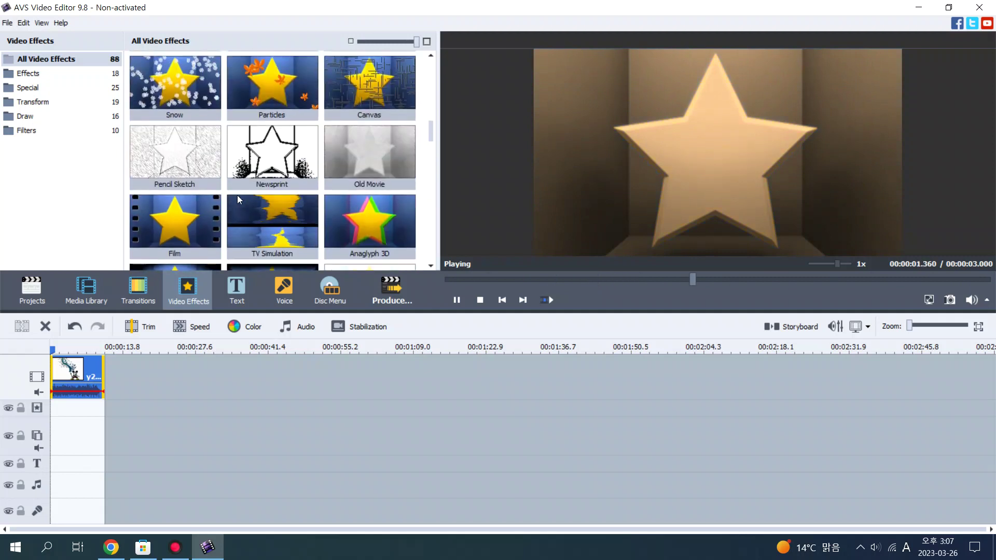
pyautogui.scroll(6, 238, 195)
pyautogui.scroll(-3, 237, 195)
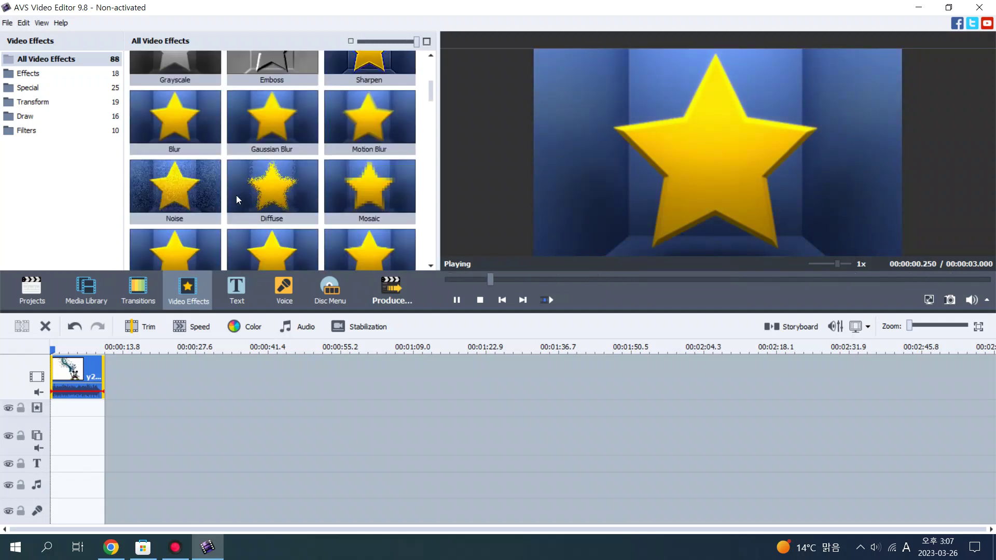
pyautogui.moveTo(179, 212); pyautogui.dragTo(51, 423)
pyautogui.moveTo(155, 212); pyautogui.dragTo(51, 404)
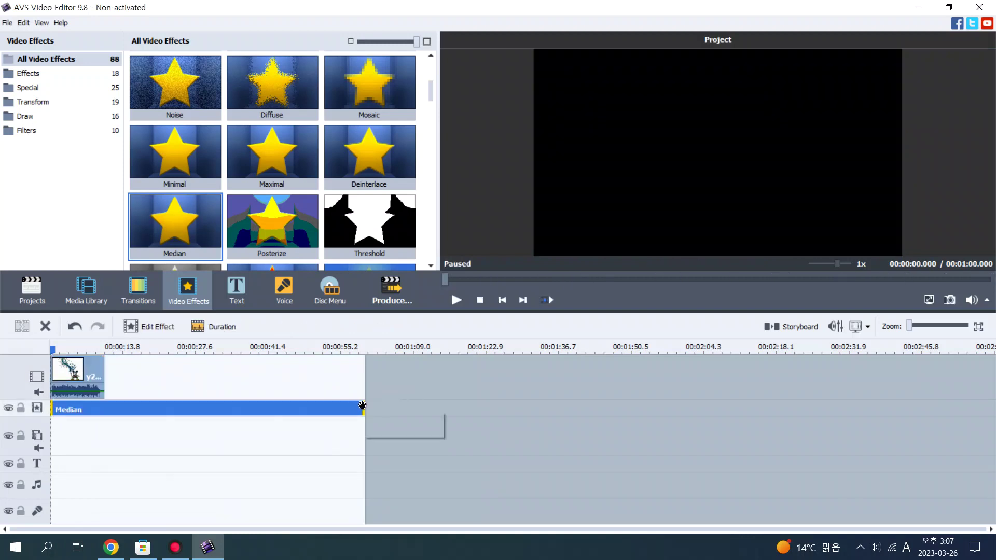
pyautogui.click(67, 525)
pyautogui.hotkey('ctrl', 'z')
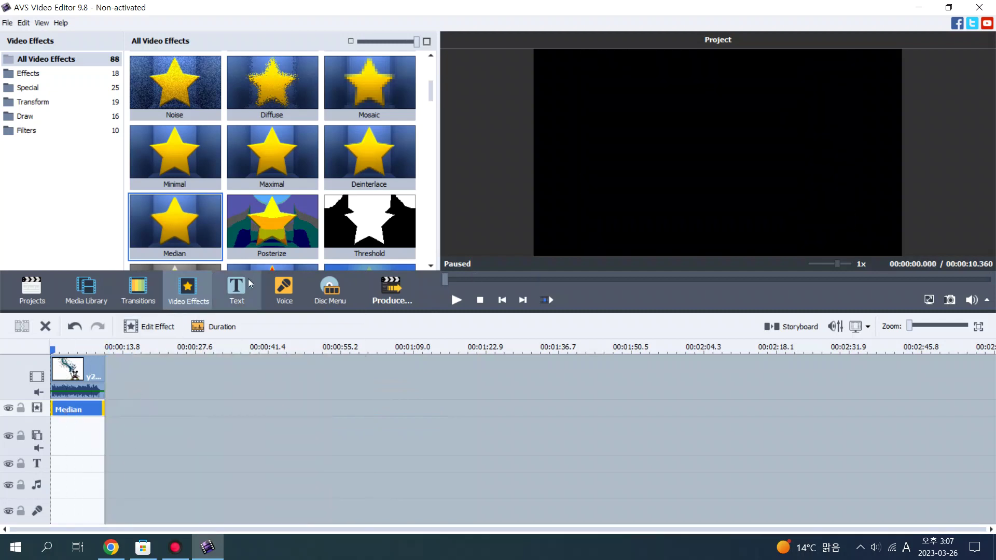
pyautogui.click(81, 359)
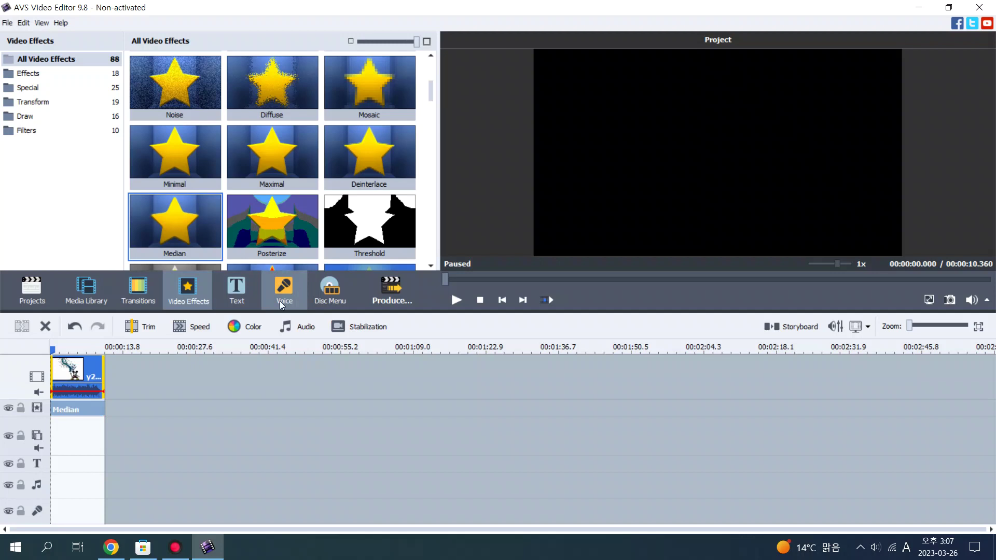
pyautogui.click(298, 327)
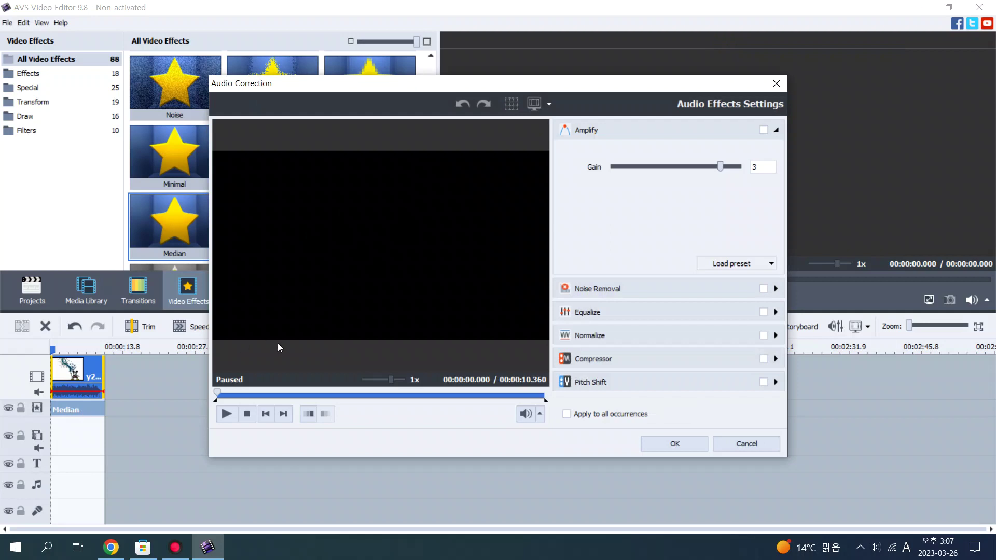
pyautogui.click(776, 83)
# Step: Edit the Median effect on the timeline, preview it at about 8 seconds, and set its Level to 6
pyautogui.click(62, 408)
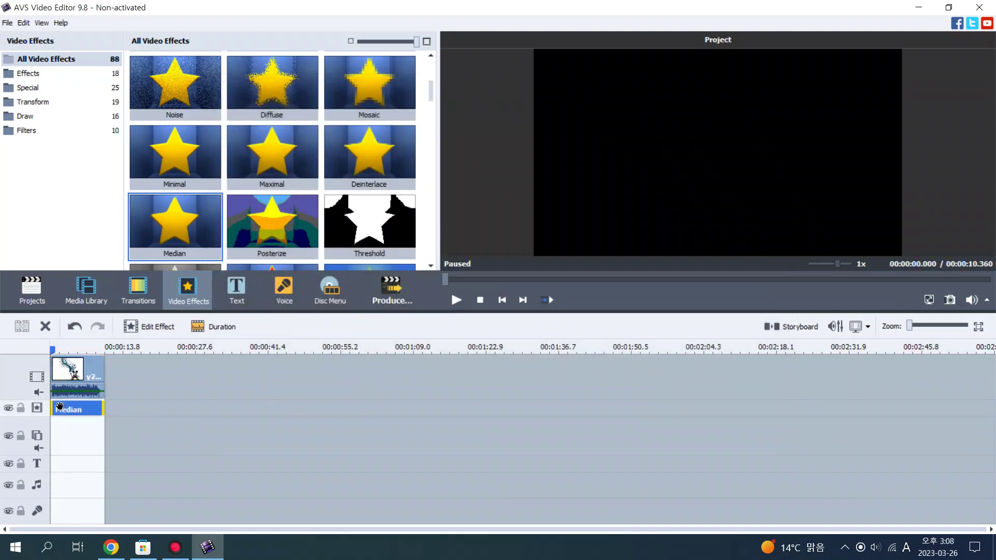
pyautogui.click(156, 327)
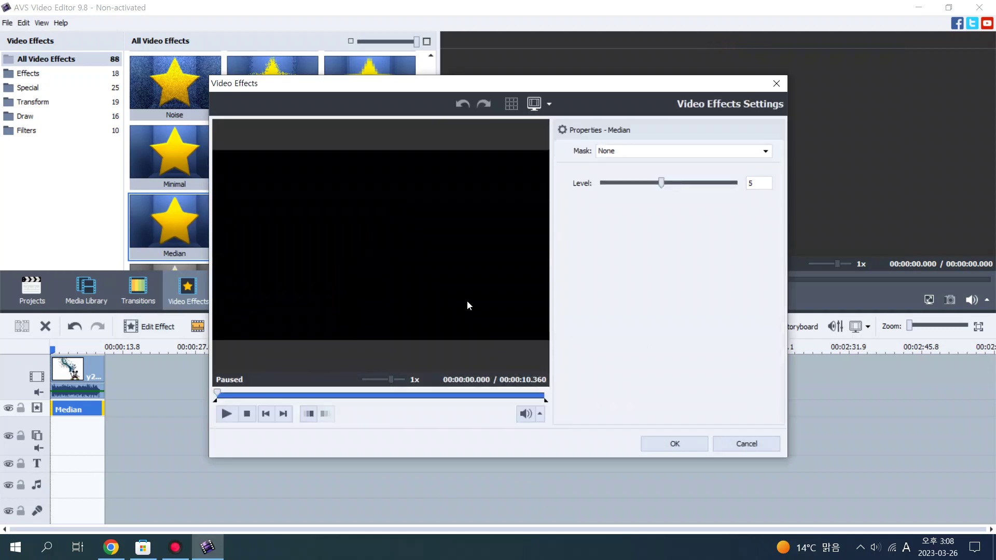
pyautogui.click(439, 396)
pyautogui.click(460, 395)
pyautogui.click(477, 395)
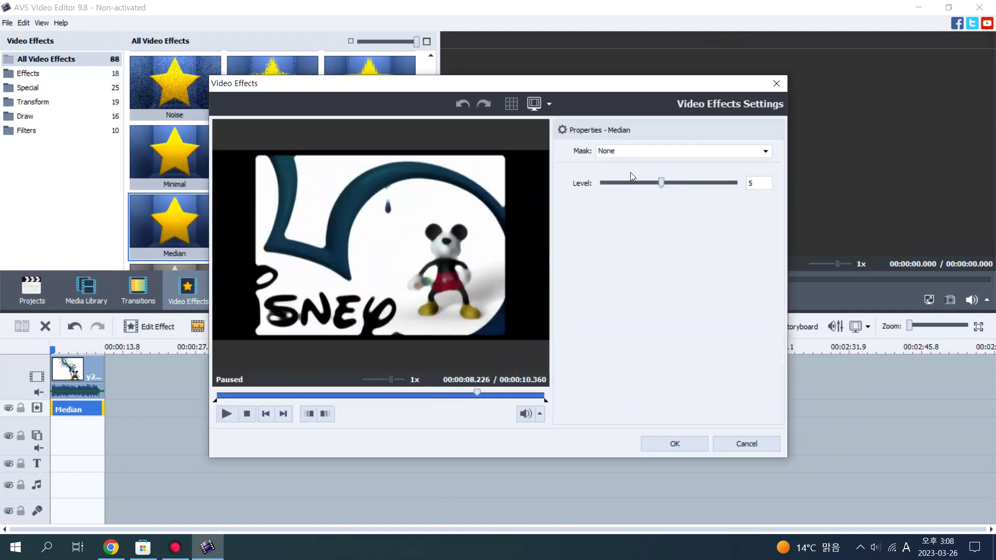
pyautogui.click(661, 183)
pyautogui.moveTo(680, 189); pyautogui.dragTo(596, 182)
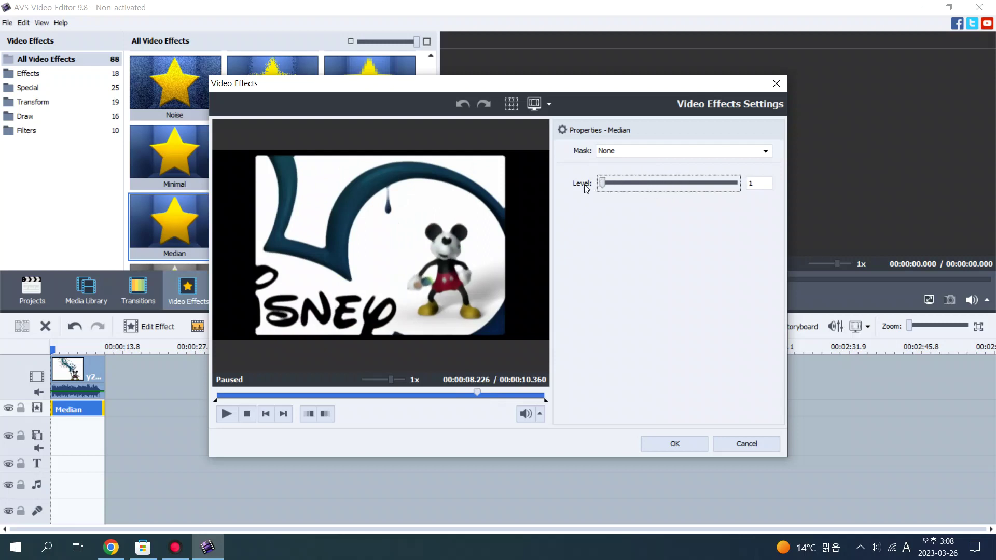
pyautogui.moveTo(607, 220); pyautogui.dragTo(669, 237)
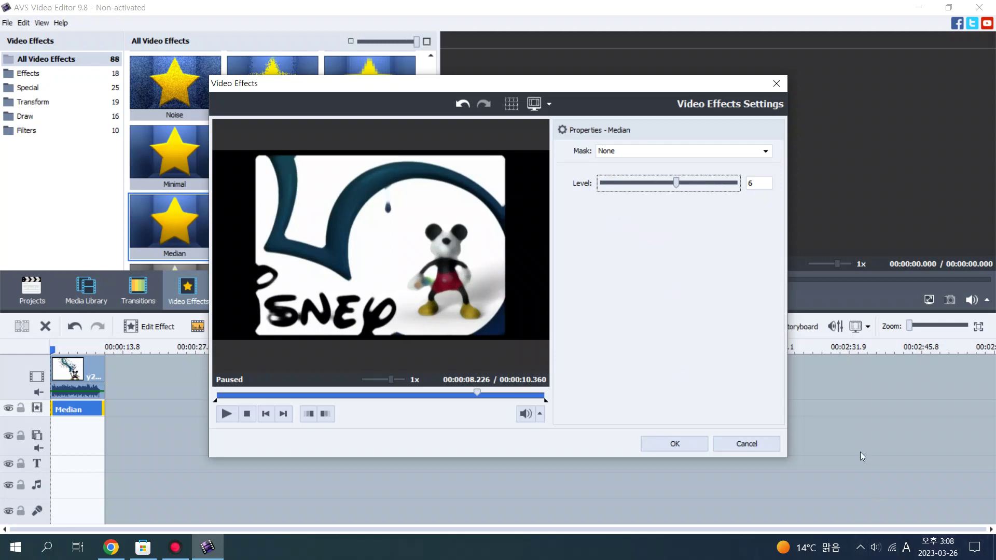
pyautogui.click(674, 443)
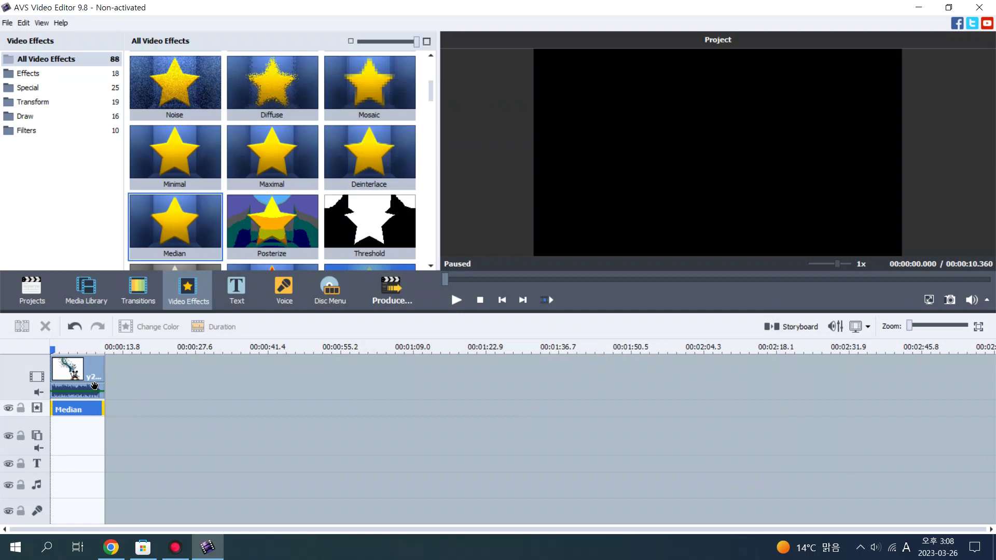
# Step: Equalize the clip's audio with <30, 500, 2k and 8k at 20 dB and 1k, 4k and 16k at -20 dB
pyautogui.click(299, 327)
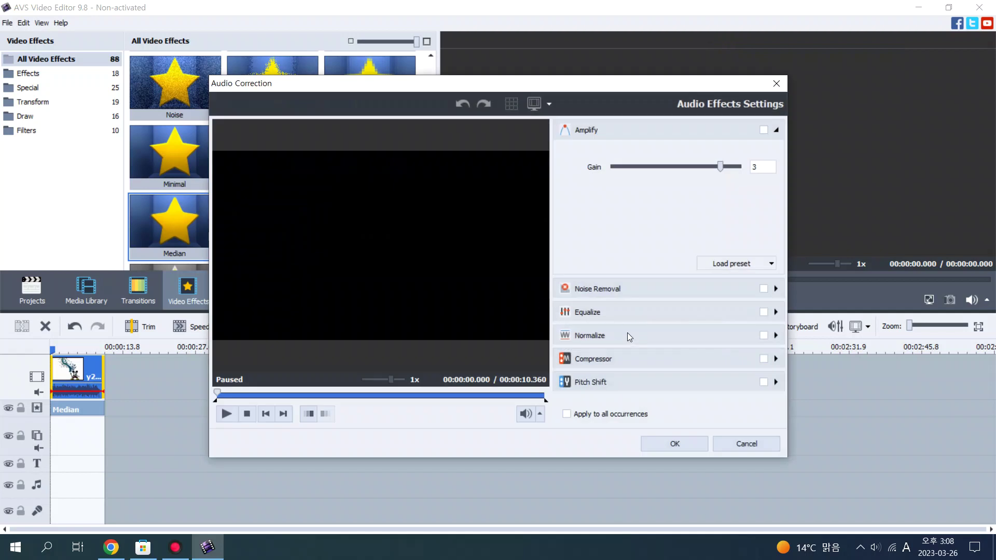
pyautogui.click(626, 317)
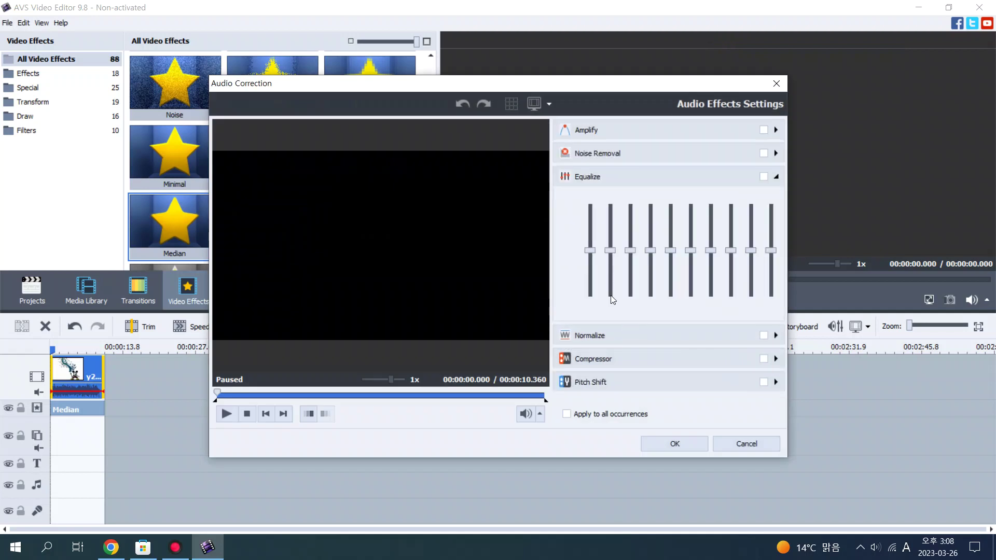
pyautogui.click(591, 229)
pyautogui.click(672, 244)
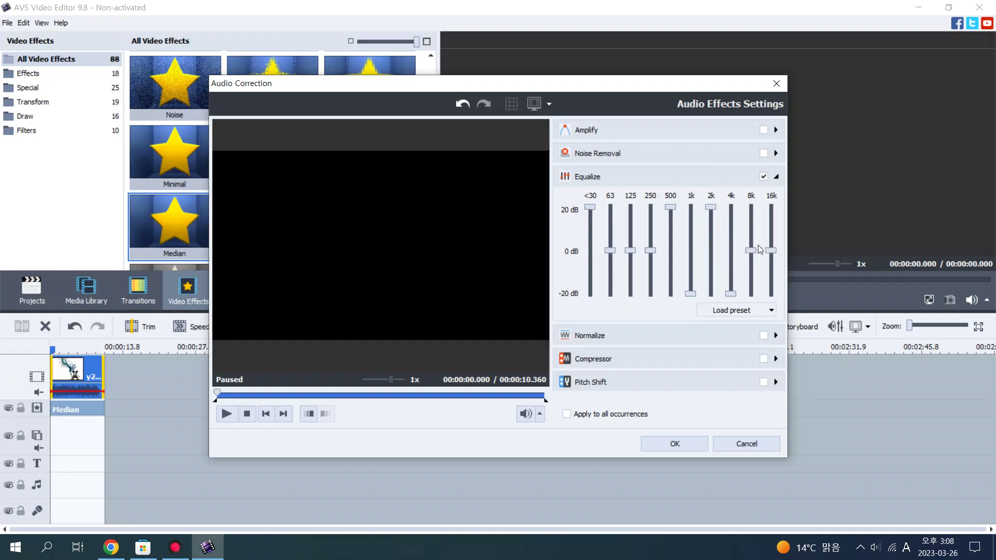
pyautogui.moveTo(754, 250); pyautogui.dragTo(753, 207)
pyautogui.moveTo(773, 254); pyautogui.dragTo(771, 293)
pyautogui.click(776, 176)
# Step: Enable Amplify for the clip's audio with a gain of 12 and apply the audio effects
pyautogui.click(763, 129)
pyautogui.moveTo(710, 166); pyautogui.dragTo(739, 168)
pyautogui.click(675, 443)
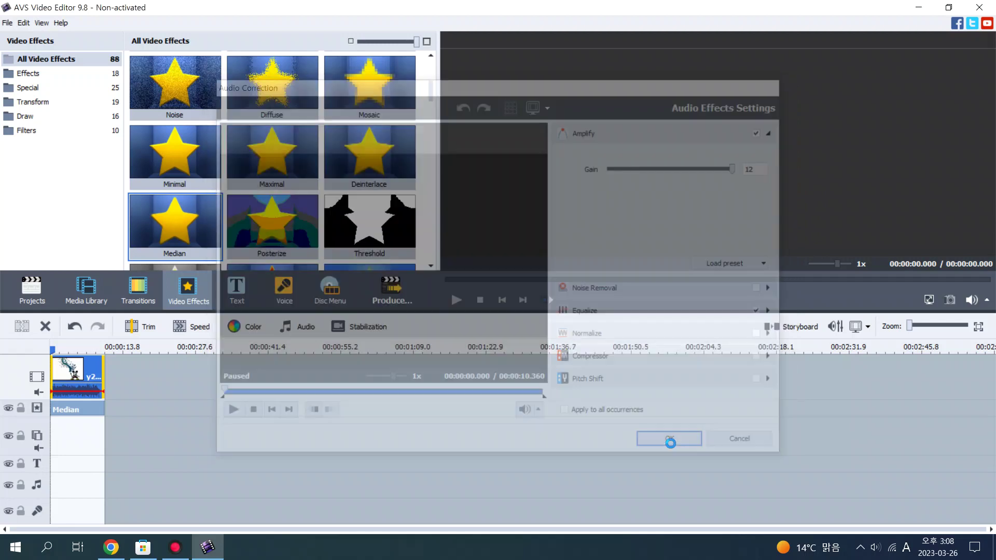
# Step: Start producing the project and choose to wait for the unresponsive program
pyautogui.click(456, 294)
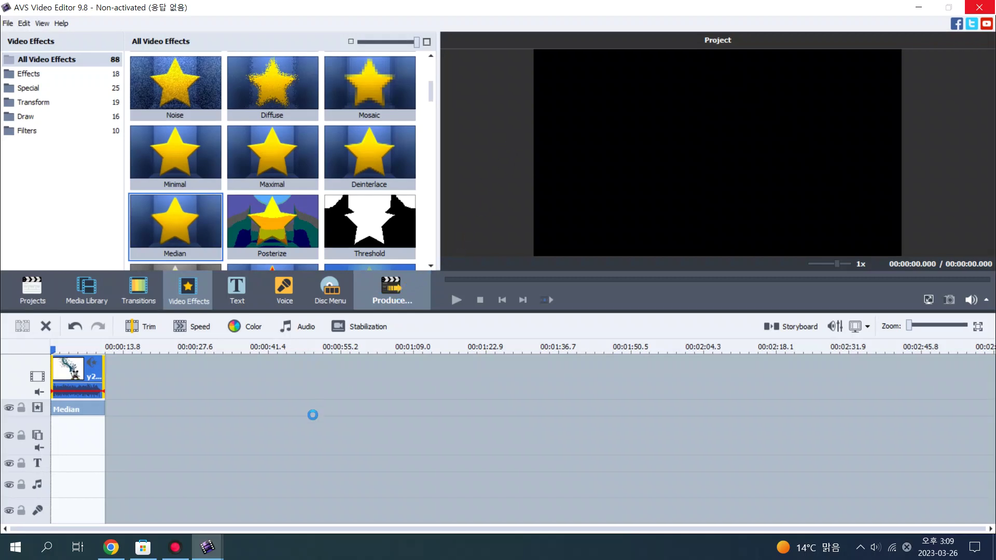
pyautogui.moveTo(207, 548)
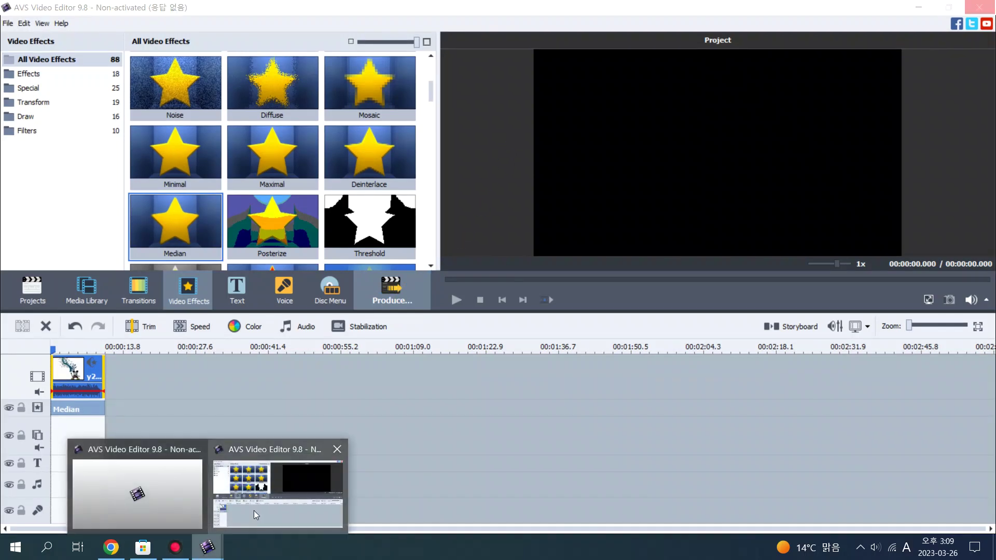
pyautogui.click(272, 497)
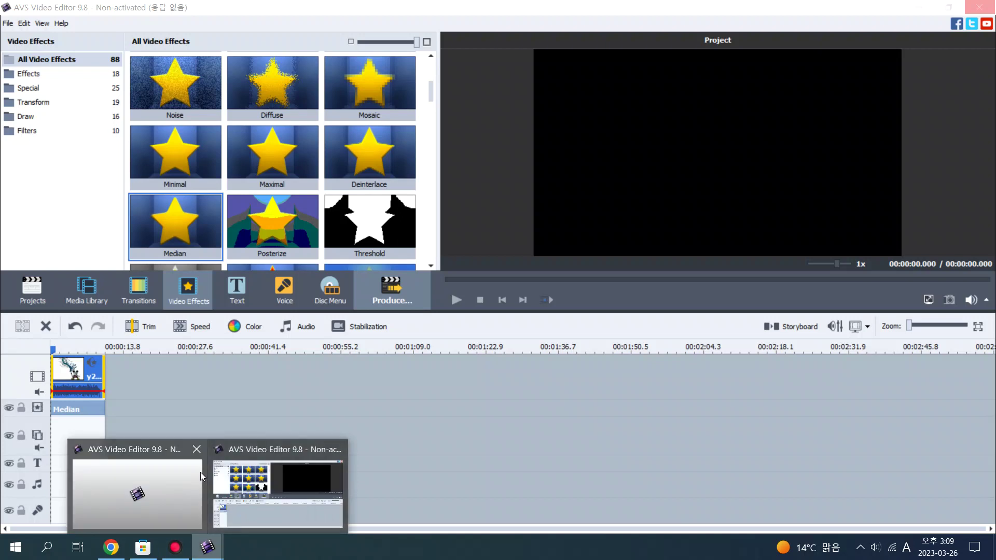
pyautogui.moveTo(200, 473)
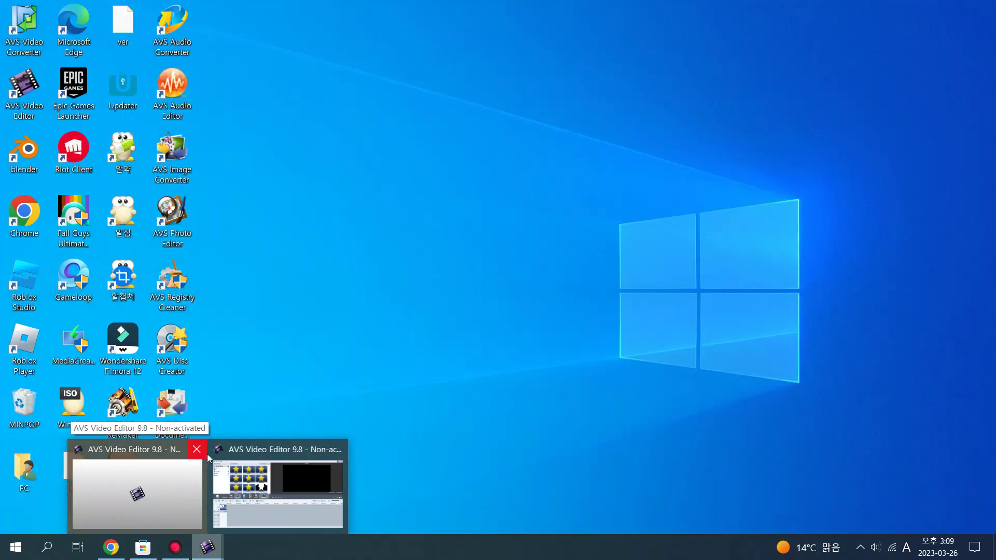
pyautogui.click(197, 449)
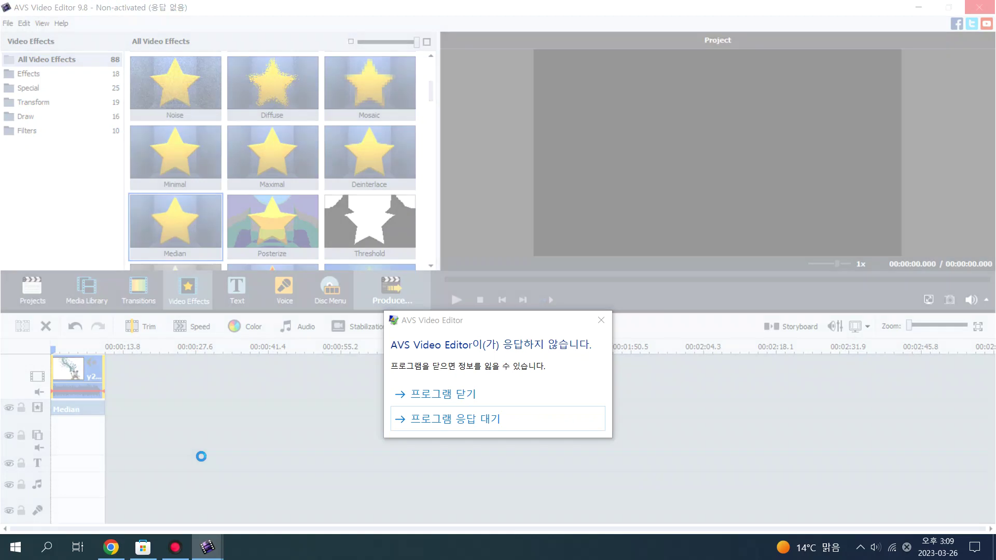
pyautogui.click(409, 421)
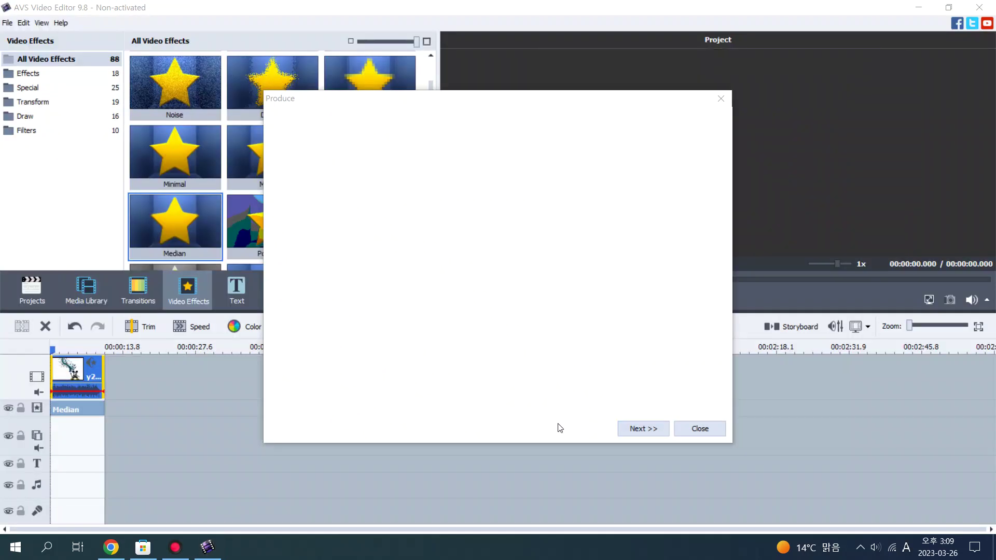
# Step: Accept the MP4 format with the M4V Apple iPhone HD profile and name the output file Disney Channel Mickey Paint In Media
pyautogui.click(634, 424)
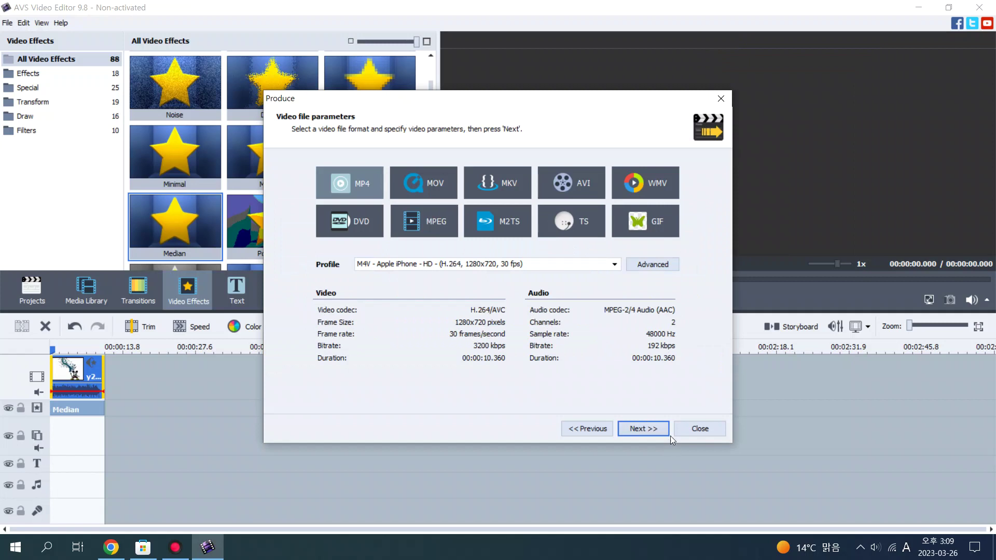
pyautogui.click(651, 428)
pyautogui.doubleClick(583, 218)
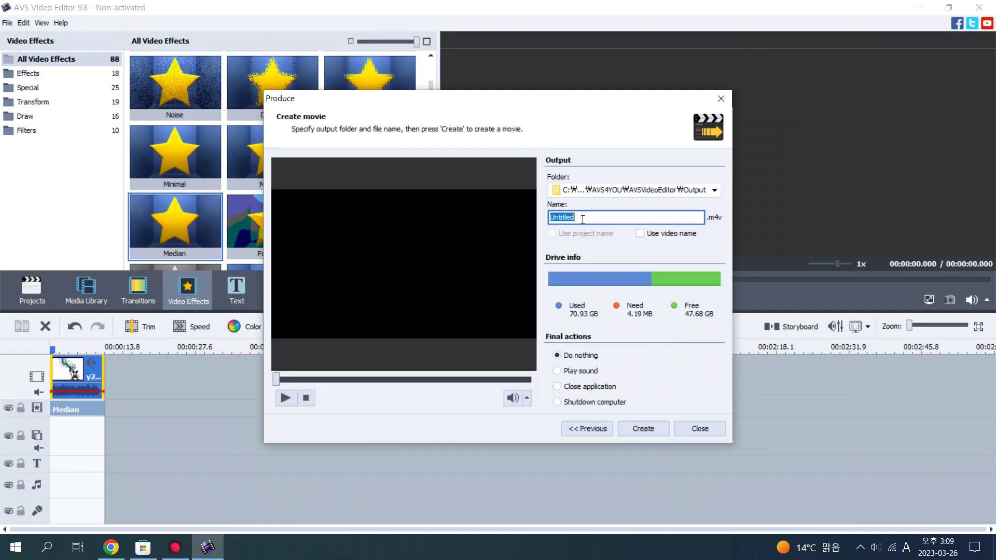
pyautogui.press('BackSpace')
pyautogui.write('d')
pyautogui.press('BackSpace')
pyautogui.write('Disney Channel Mickey')
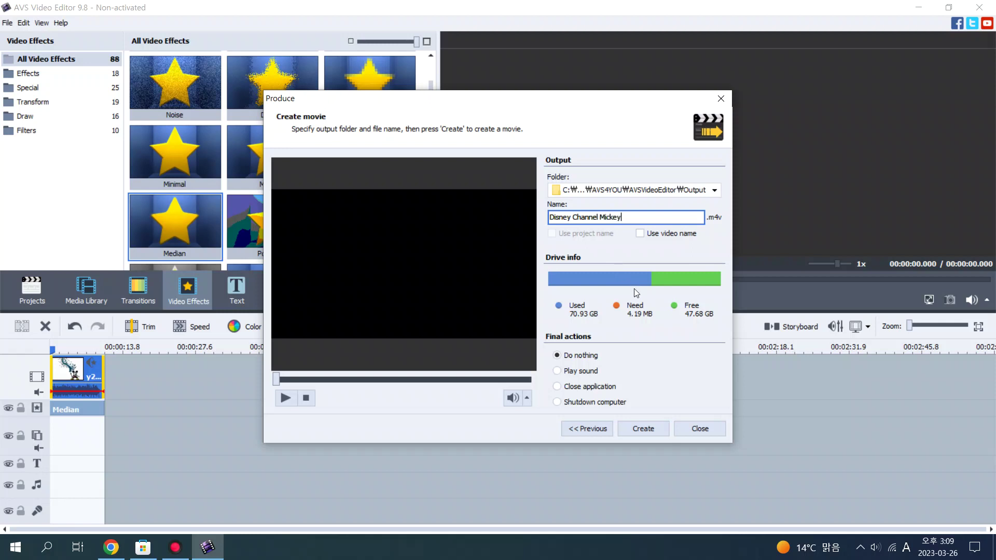
pyautogui.write(' Pani')
pyautogui.press('BackSpace')
pyautogui.press('BackSpace')
pyautogui.press('BackSpace')
pyautogui.press('BackSpace')
pyautogui.write('aint In Media')
# Step: Create the movie in the 동영상 folder, continuing with the non-activated version, and open the output folder
pyautogui.click(656, 434)
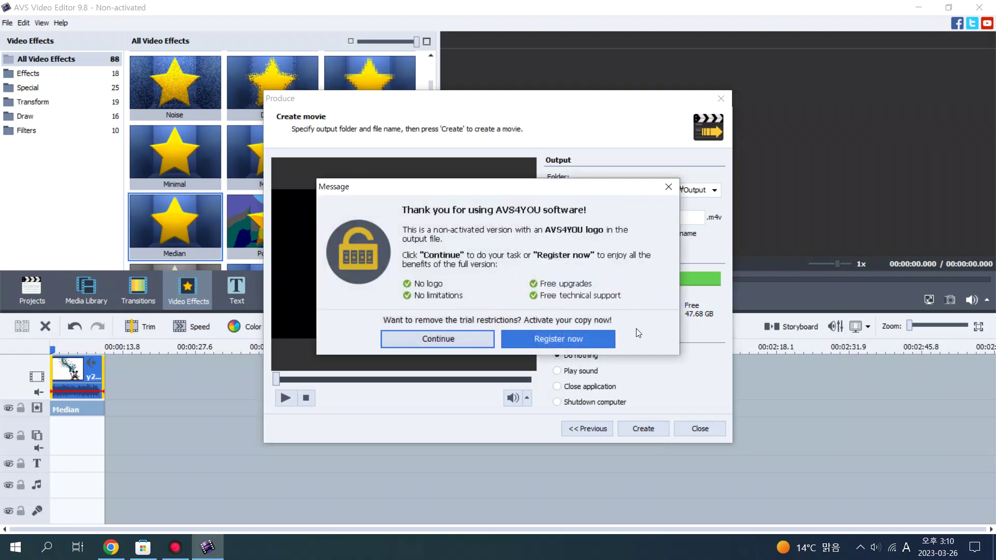
pyautogui.click(669, 187)
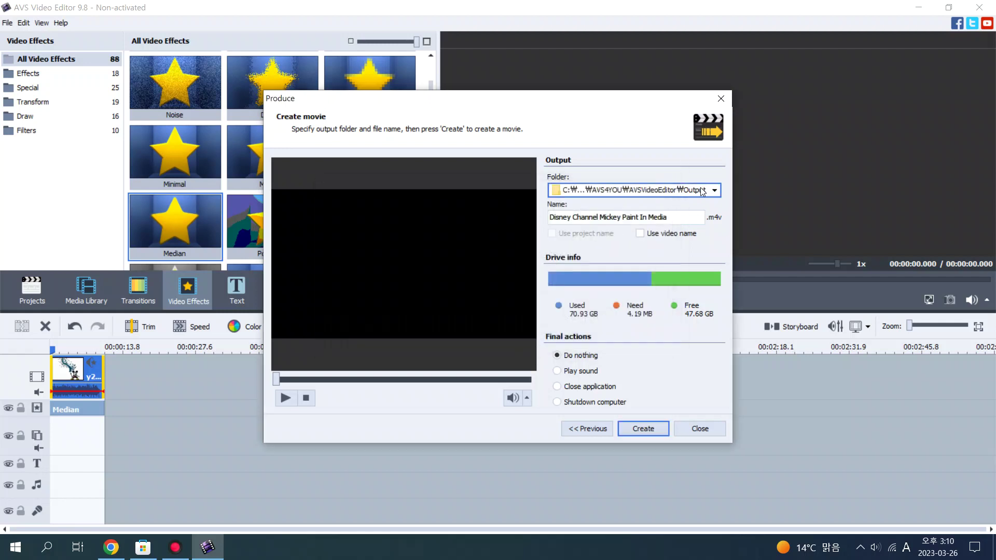
pyautogui.click(706, 191)
pyautogui.click(656, 236)
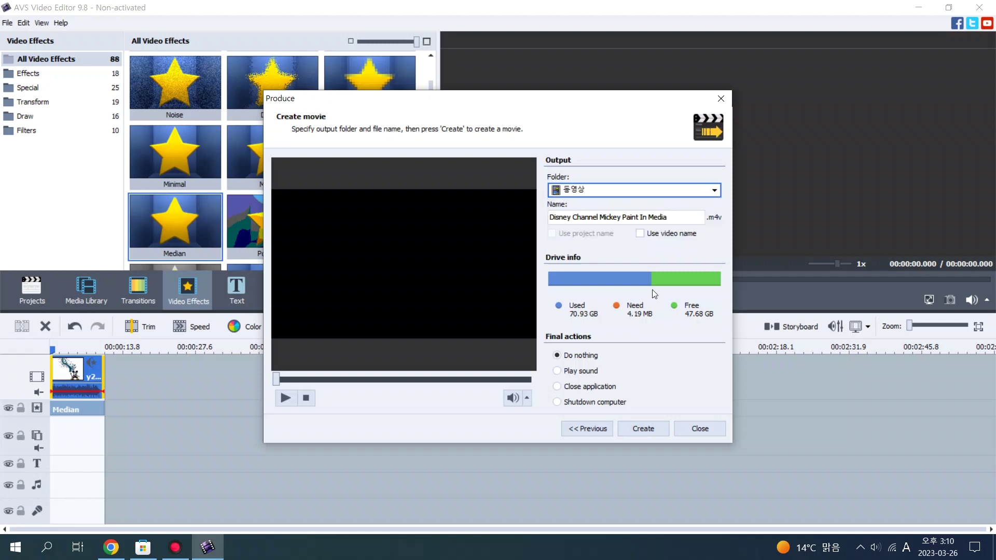
pyautogui.click(650, 434)
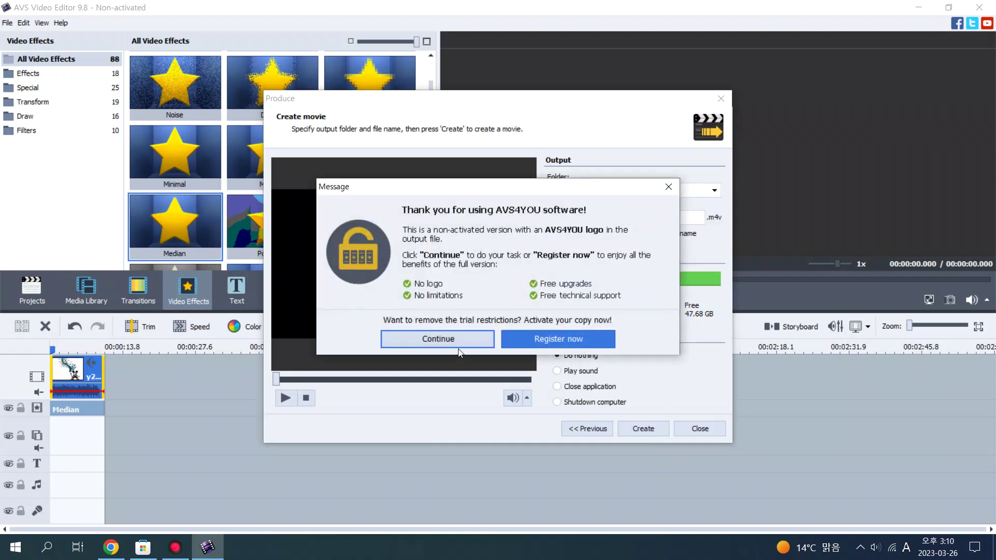
pyautogui.click(461, 341)
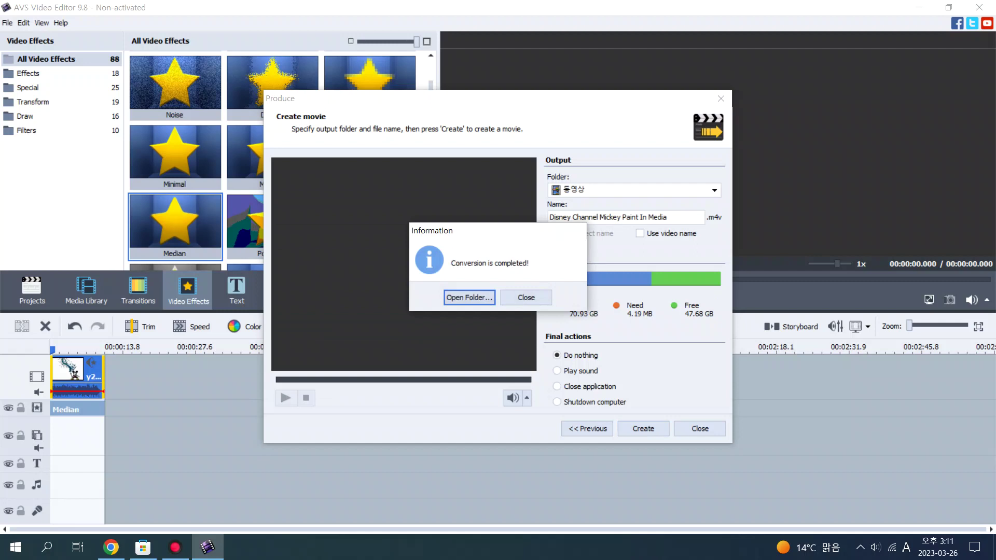
pyautogui.click(470, 298)
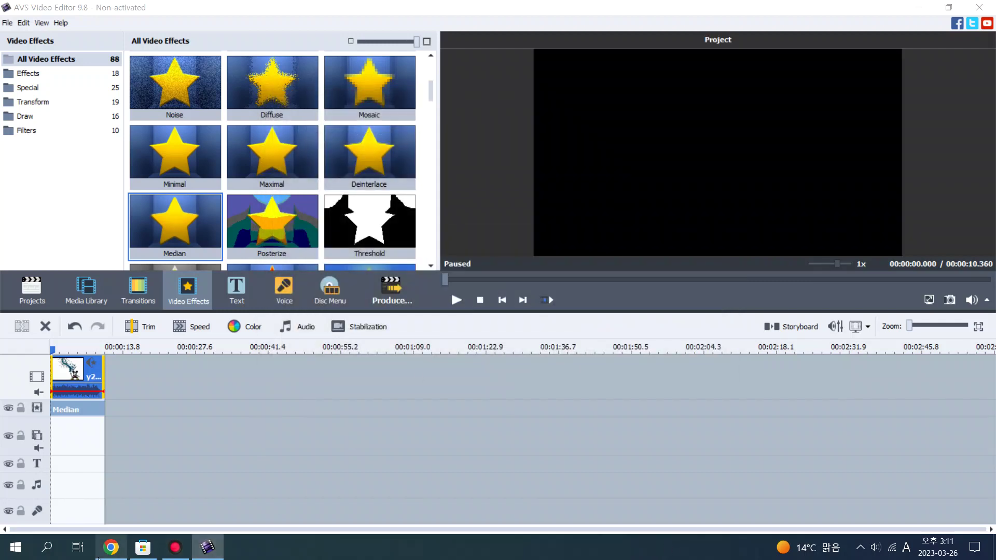
# Step: Switch to Chrome, replace the Yahoo search with YouTube, and open the YouTube site from the results
pyautogui.click(103, 554)
pyautogui.click(42, 7)
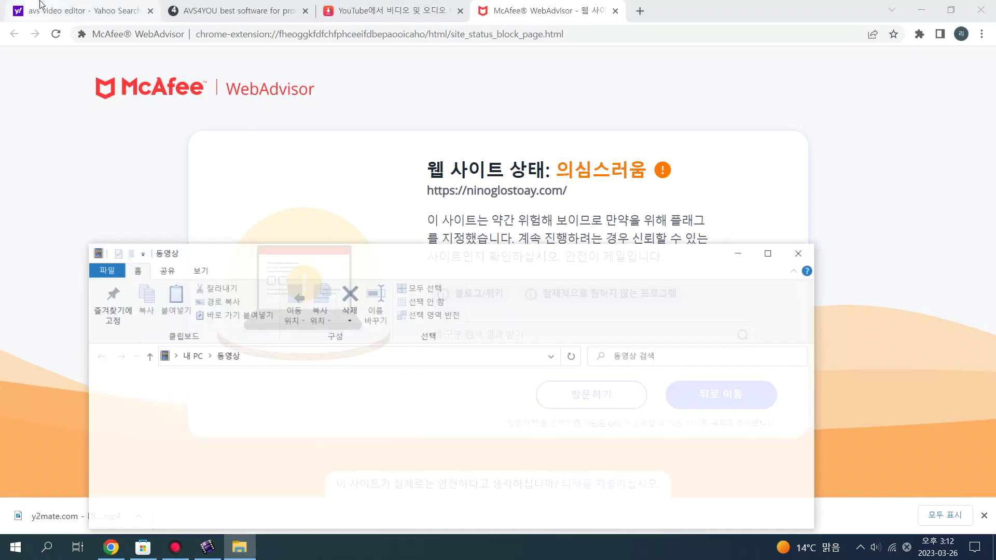
pyautogui.click(42, 5)
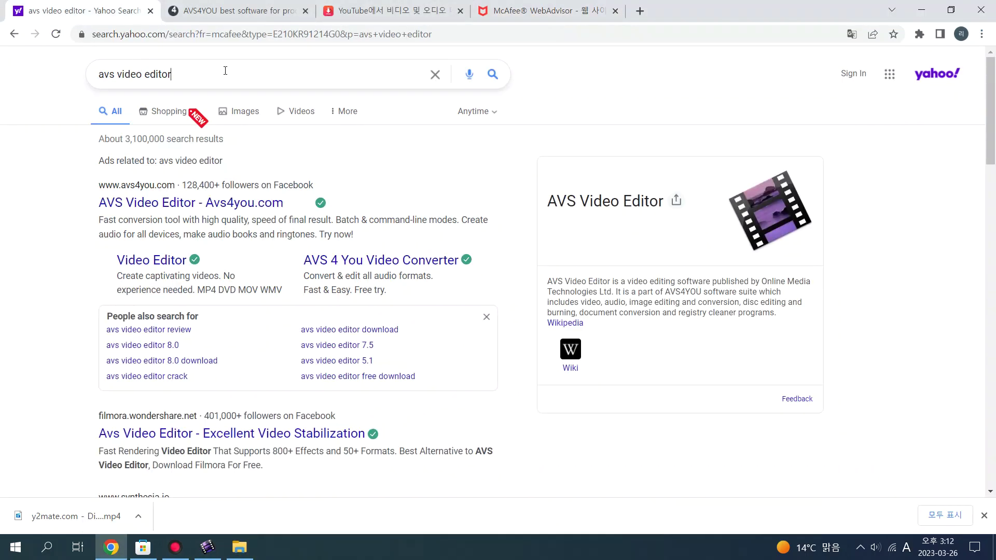
pyautogui.press('BackSpace')
pyautogui.press('BackSpace')
pyautogui.press('BackSpace')
pyautogui.press('BackSpace')
pyautogui.press('BackSpace')
pyautogui.press('BackSpace')
pyautogui.press('BackSpace')
pyautogui.press('BackSpace')
pyautogui.press('BackSpace')
pyautogui.press('BackSpace')
pyautogui.press('BackSpace')
pyautogui.press('BackSpace')
pyautogui.press('BackSpace')
pyautogui.press('BackSpace')
pyautogui.press('BackSpace')
pyautogui.press('BackSpace')
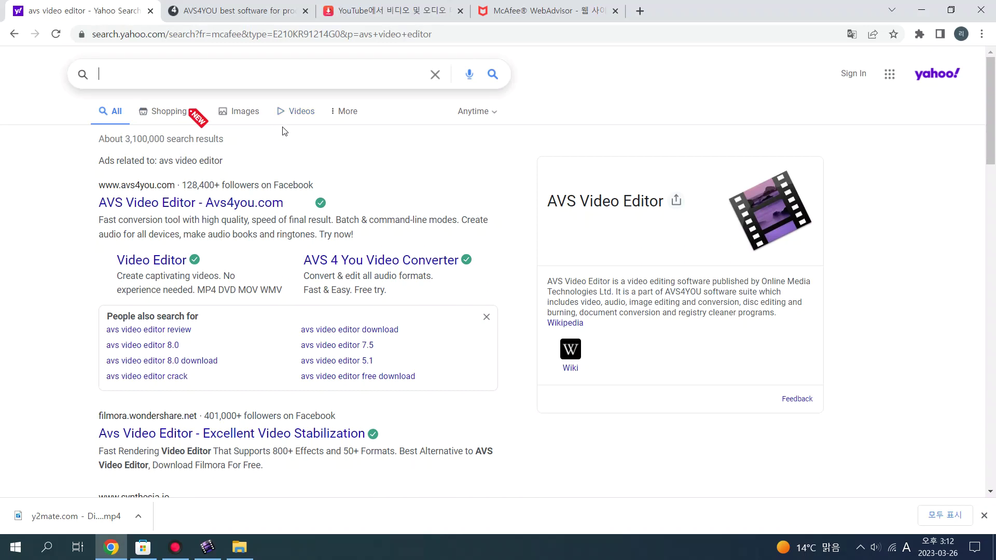
pyautogui.write('you')
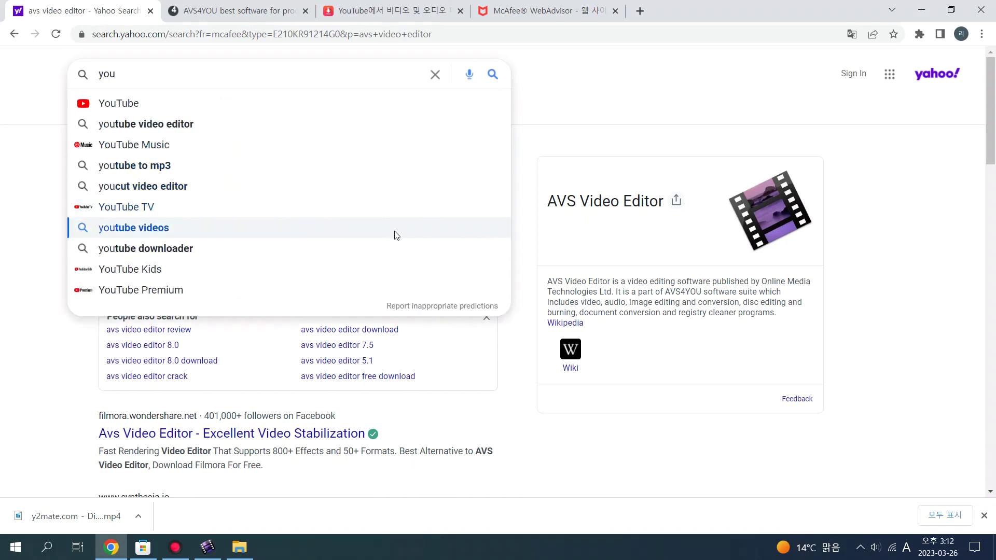
pyautogui.click(244, 106)
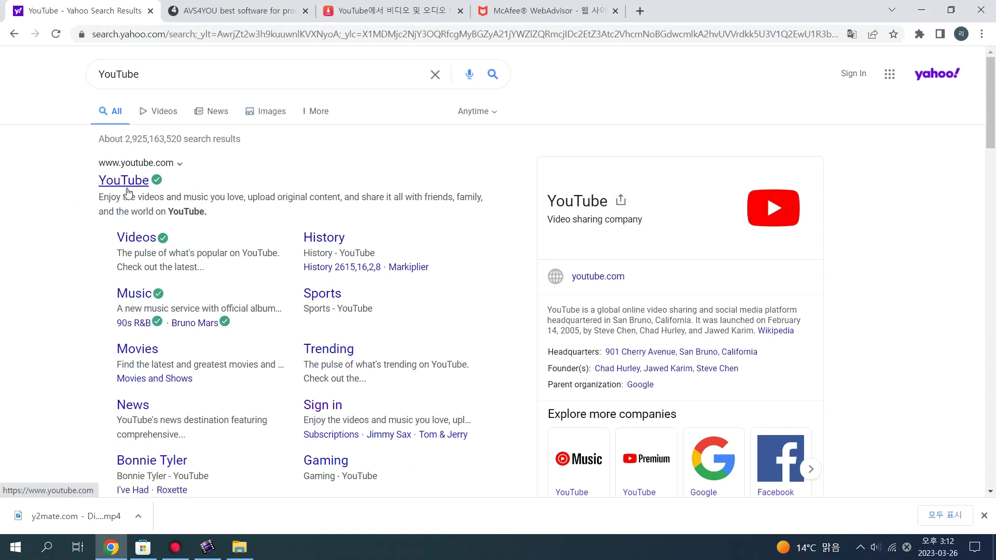
pyautogui.click(129, 182)
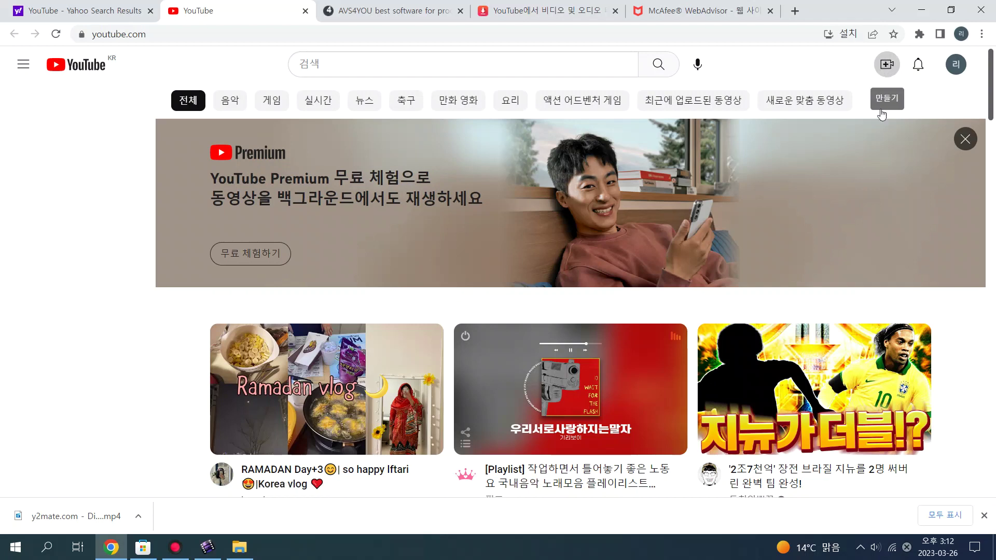
# Step: Create a YouTube channel through the 만들기 option and return to the YouTube home page
pyautogui.click(887, 64)
pyautogui.click(816, 94)
pyautogui.click(712, 460)
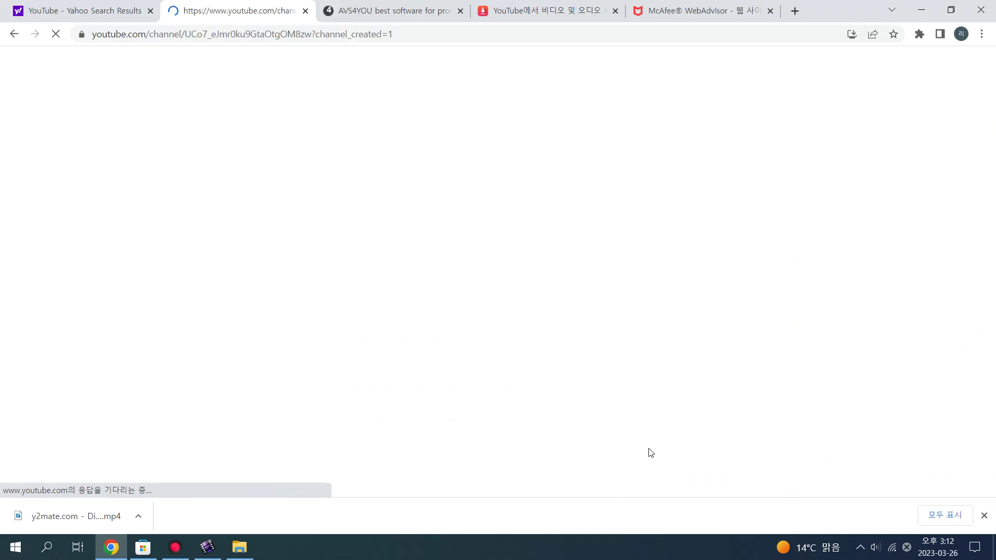
pyautogui.click(12, 34)
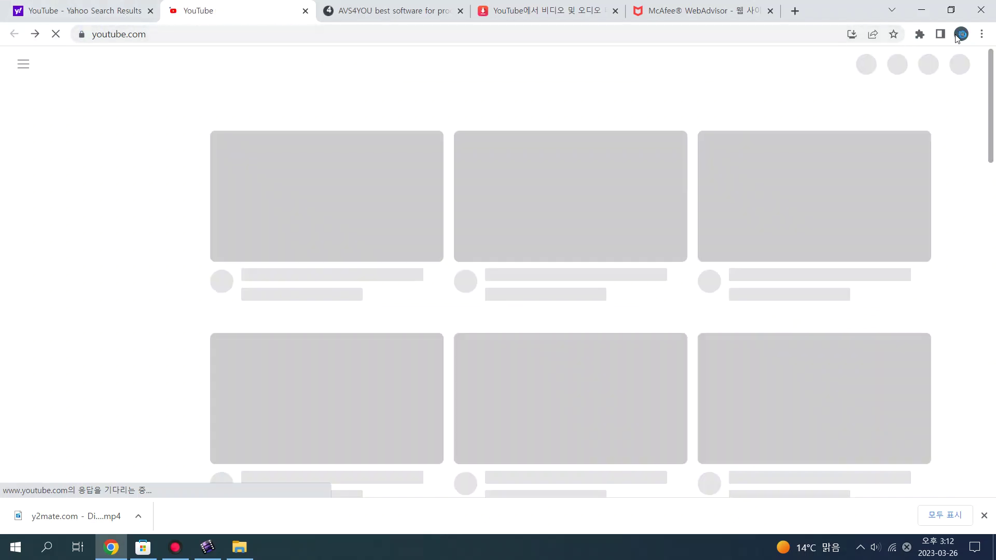
pyautogui.click(961, 33)
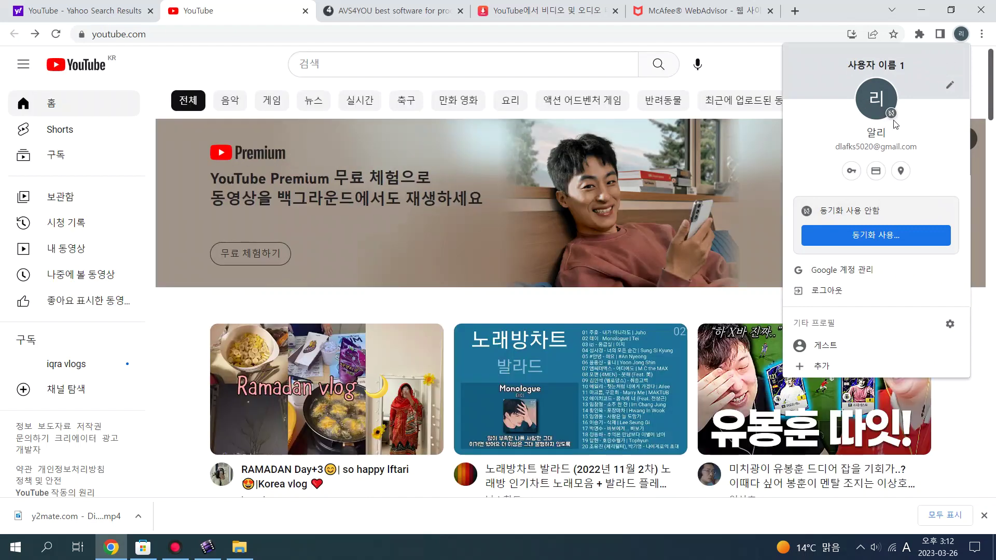
pyautogui.click(852, 277)
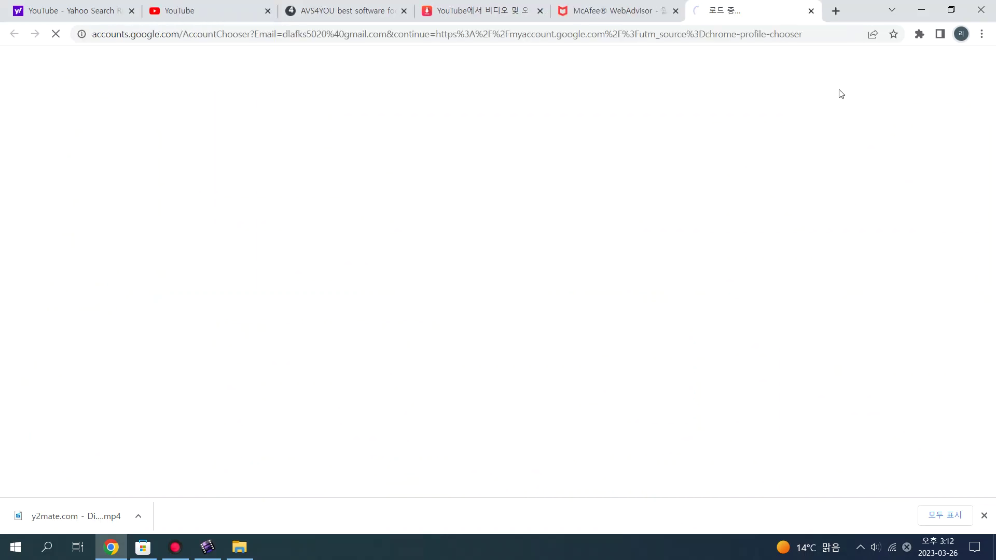
pyautogui.click(812, 11)
# Step: Look through the Chrome profile's password manager settings and saved passwords section, and close the page
pyautogui.click(961, 34)
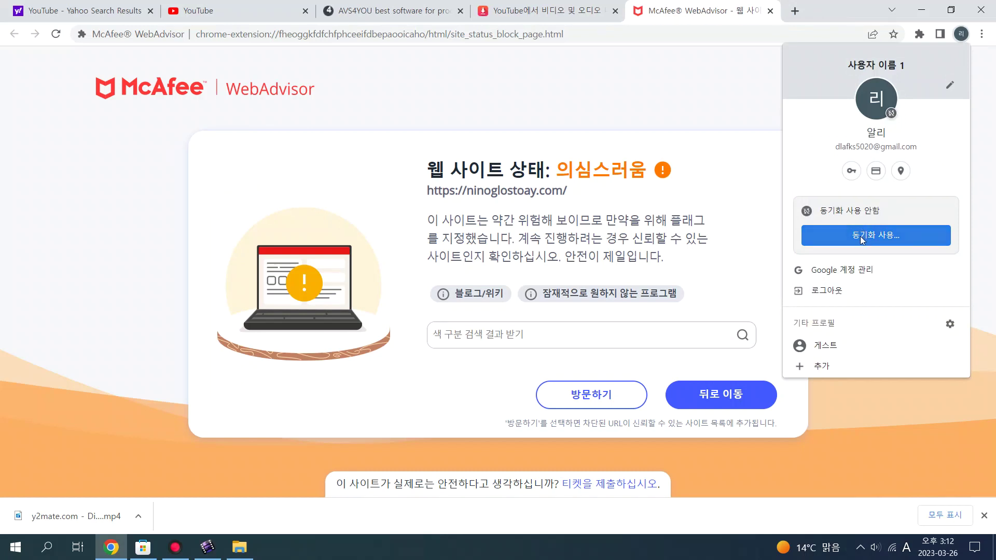
pyautogui.click(851, 171)
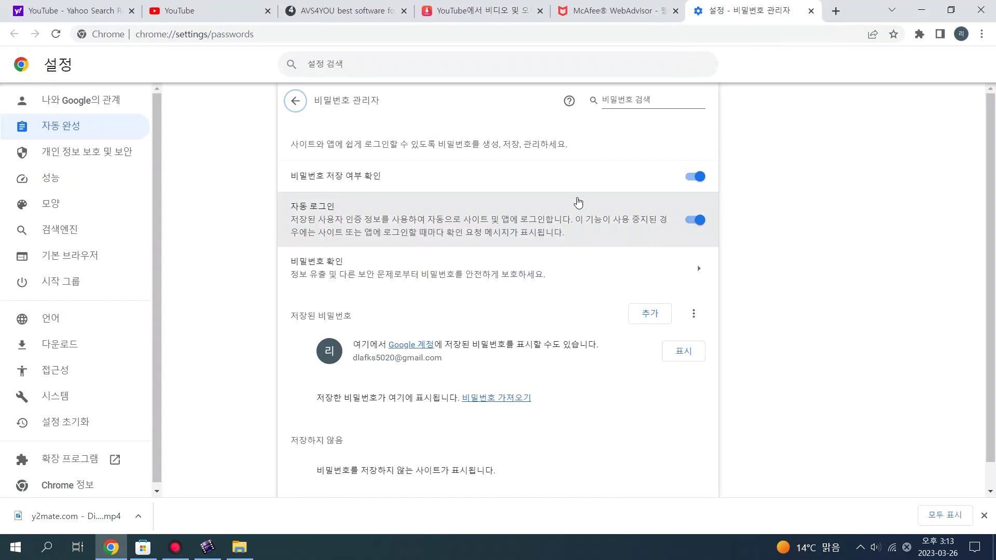
pyautogui.scroll(-1, 549, 131)
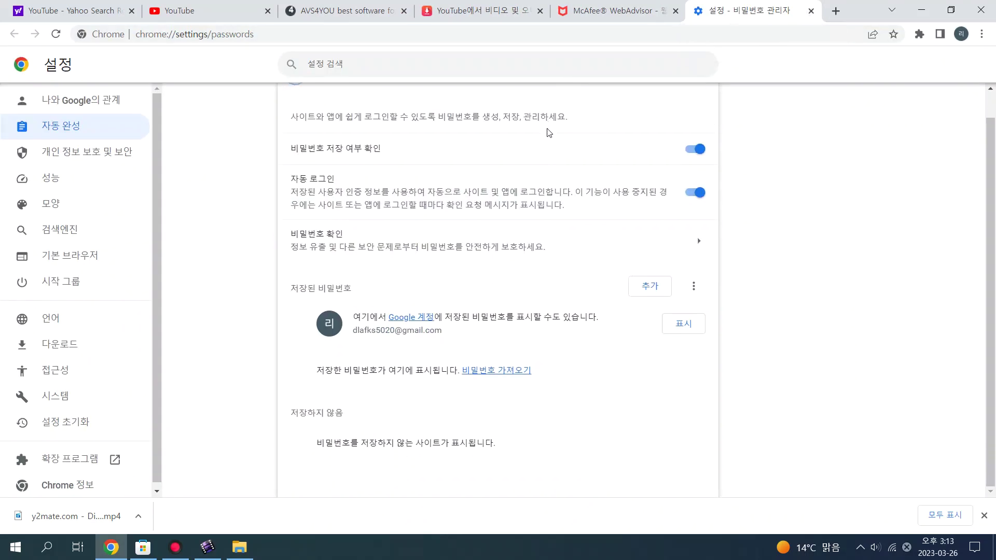
pyautogui.click(811, 10)
# Step: Open the Google account management page for the current Chrome profile
pyautogui.click(960, 34)
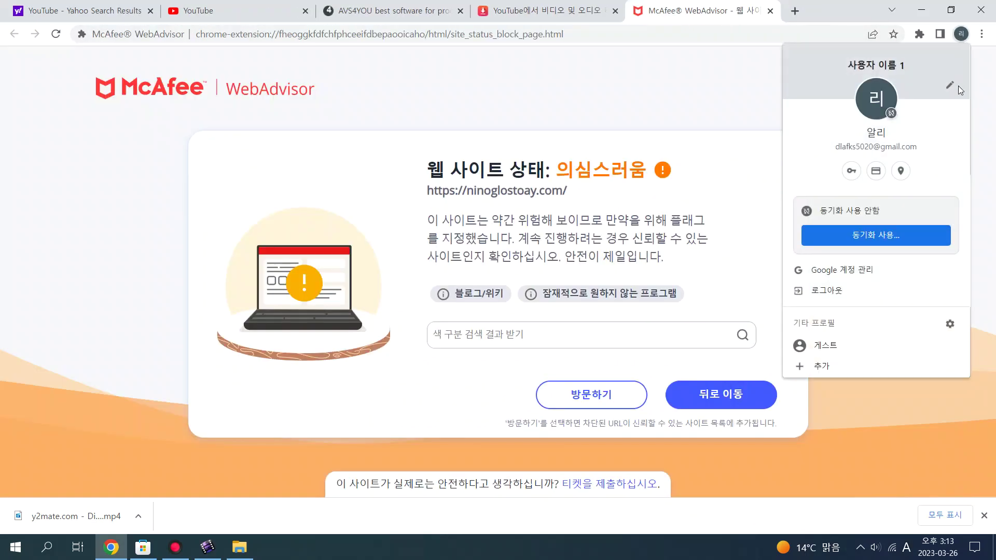
pyautogui.click(867, 275)
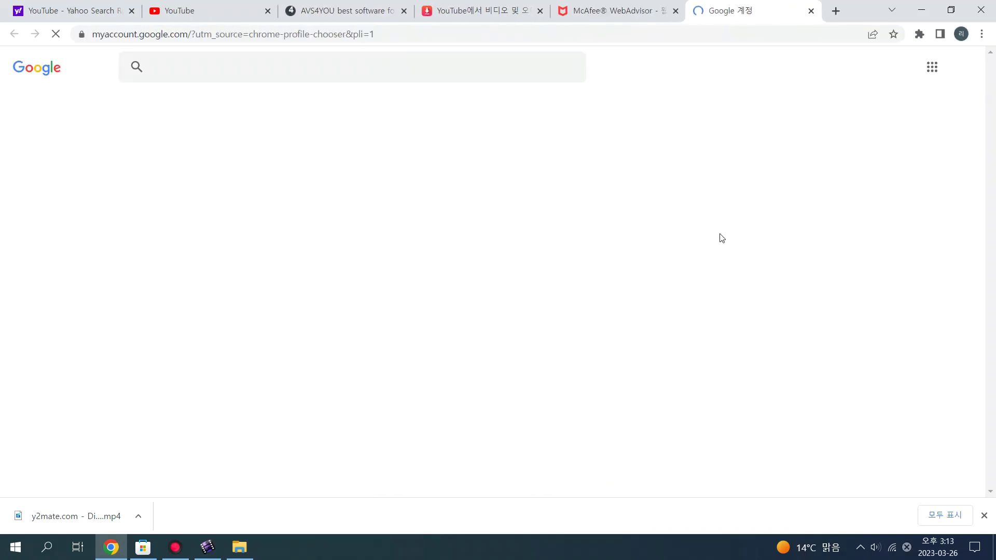